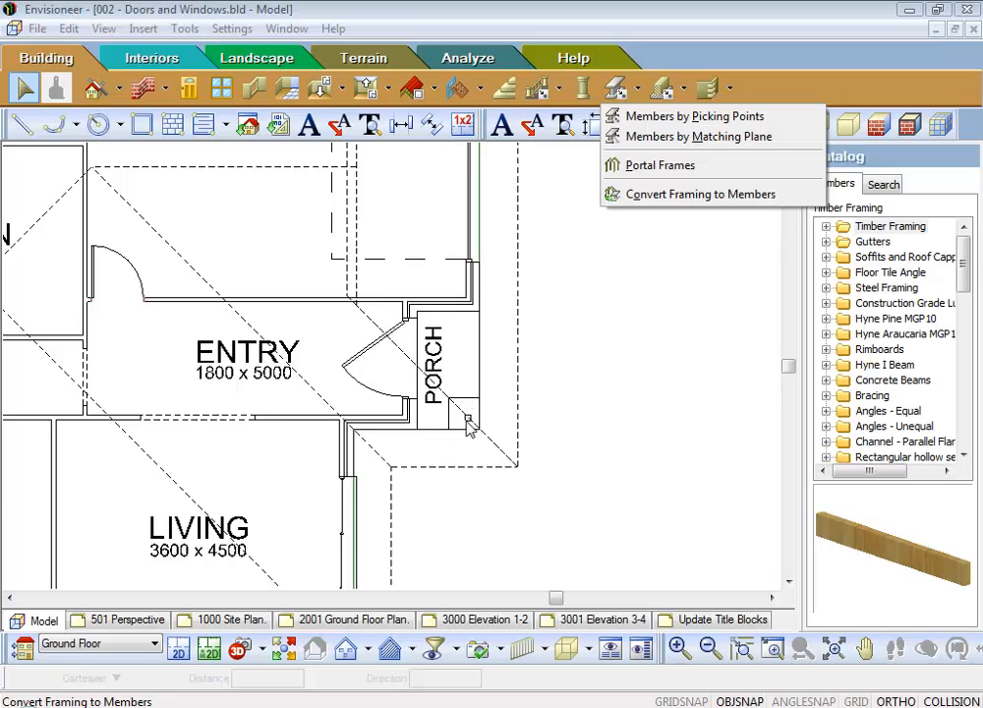
Insert 140x35 F5 Radiata Stud members by picking points from the garage wall corner to the porch column, then back to the entry wall.
left_click(662, 120)
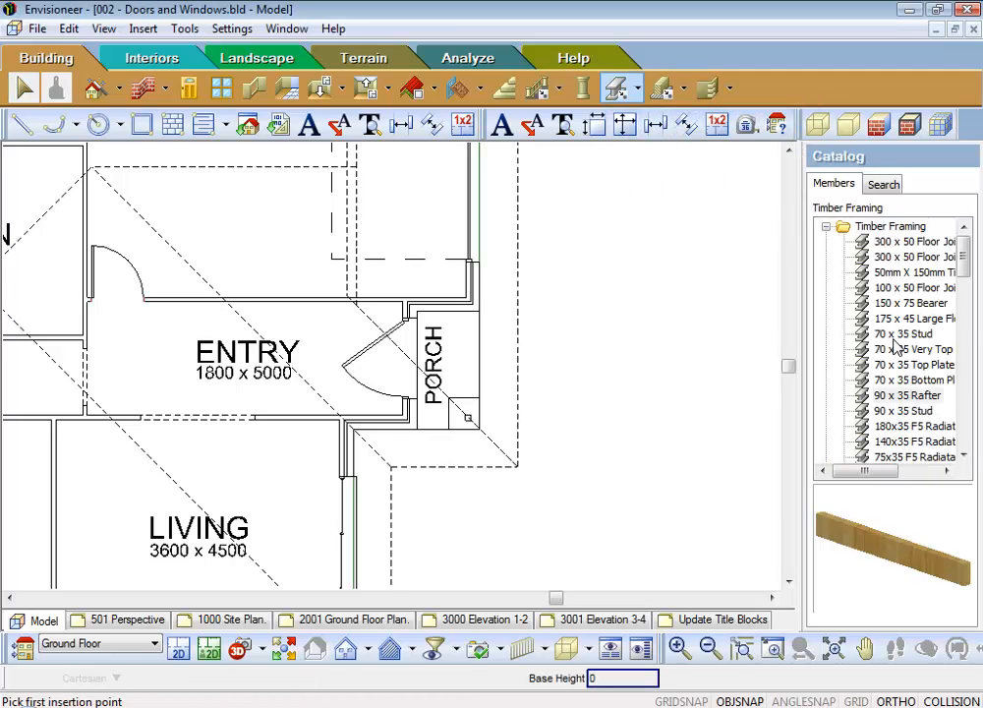
left_click(887, 443)
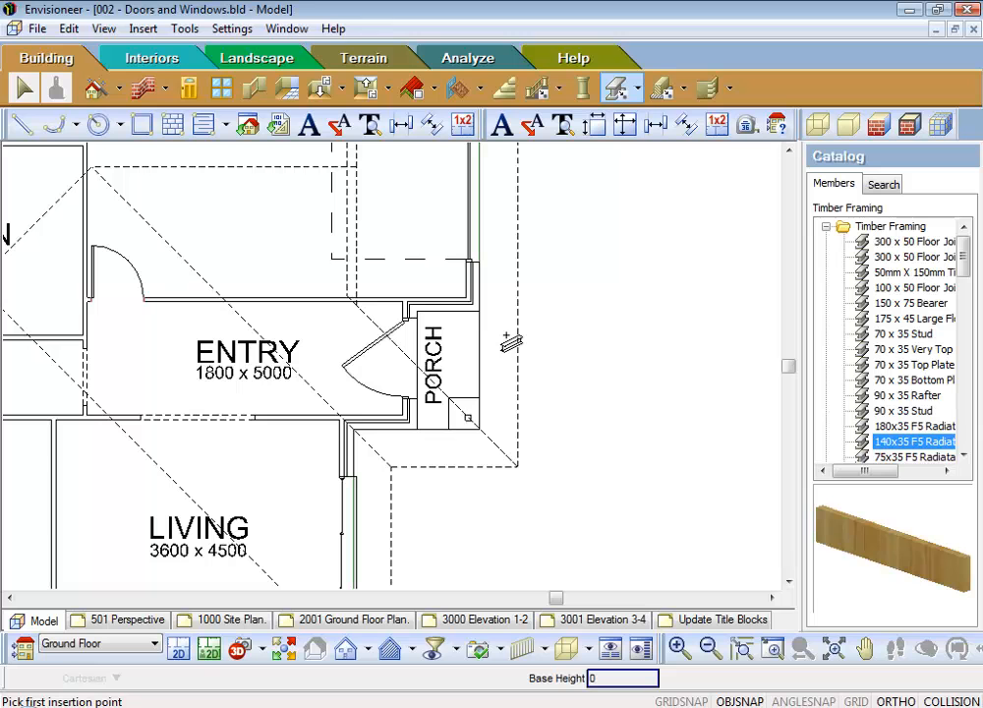
scroll(438, 384, "up", 3)
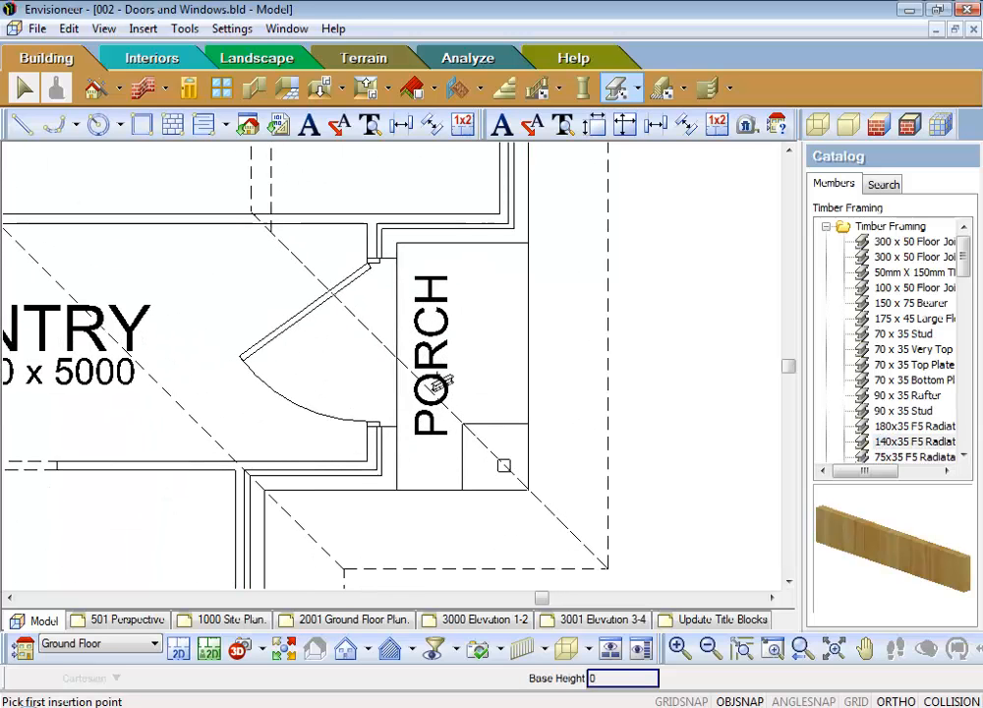
left_click(501, 216)
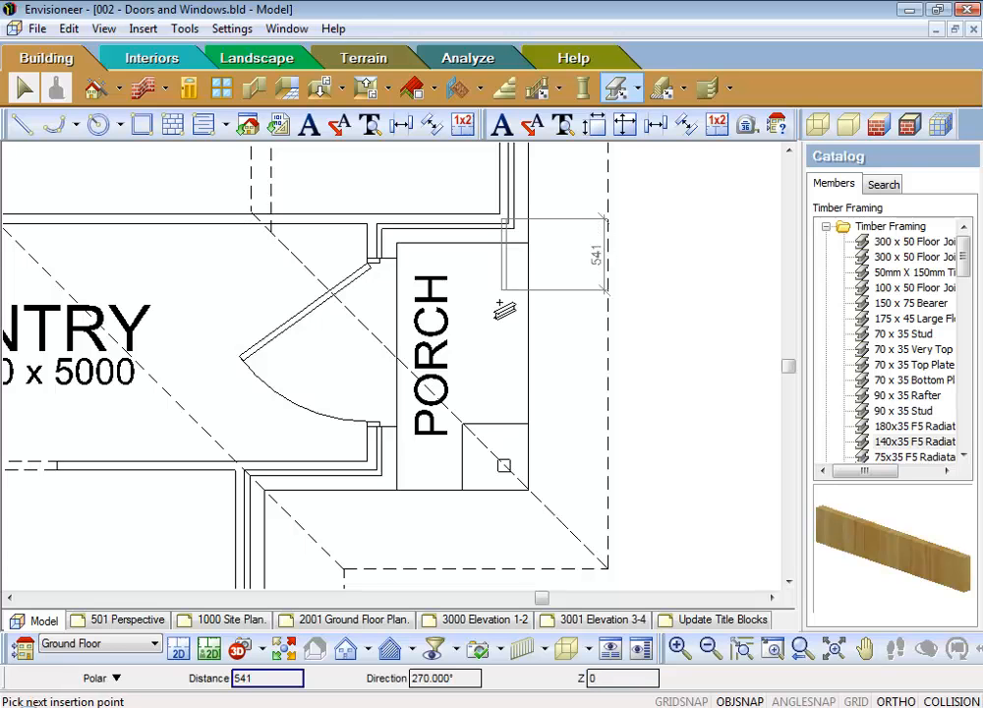
left_click(504, 466)
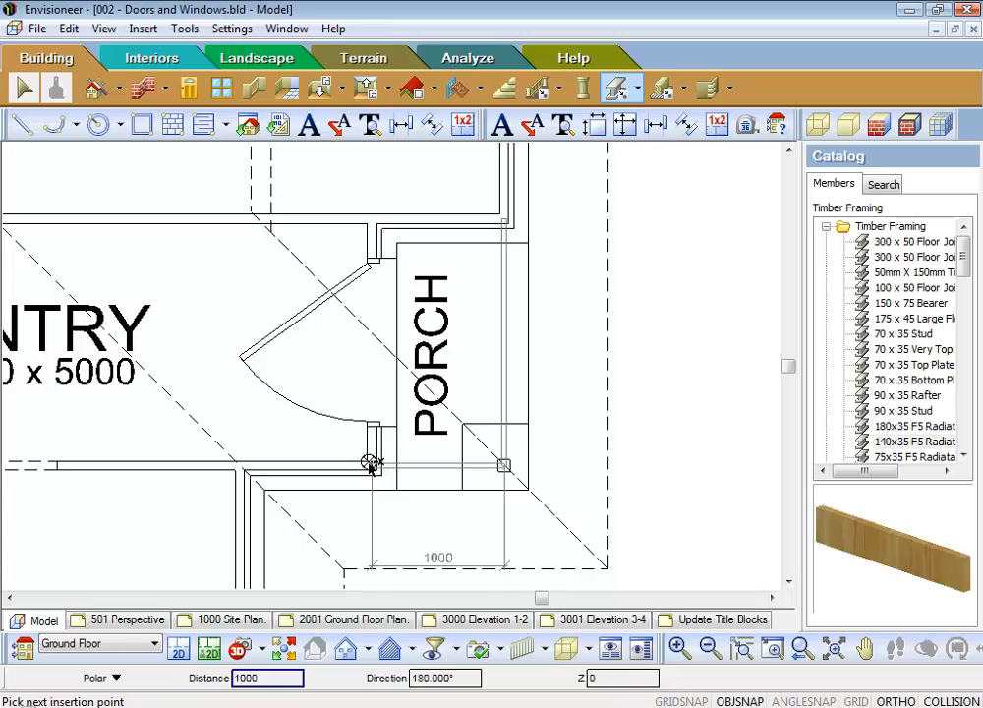
right_click(417, 502)
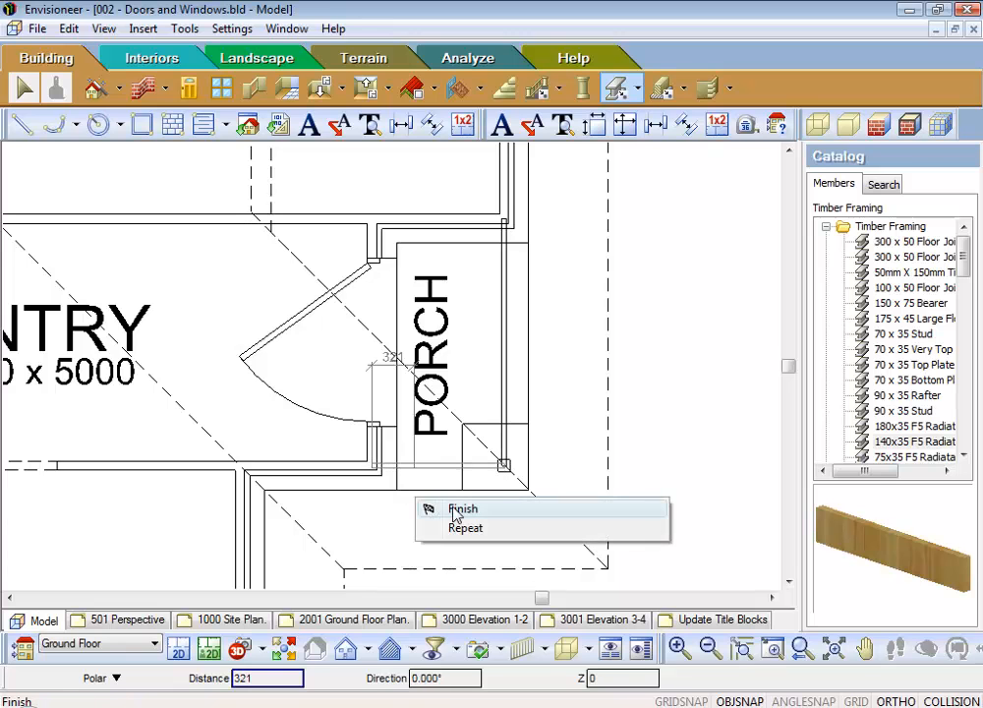
left_click(426, 511)
Place a camera in front of the house aimed at the porch corner to show the new members in 3D perspective.
scroll(568, 283, "down", 2)
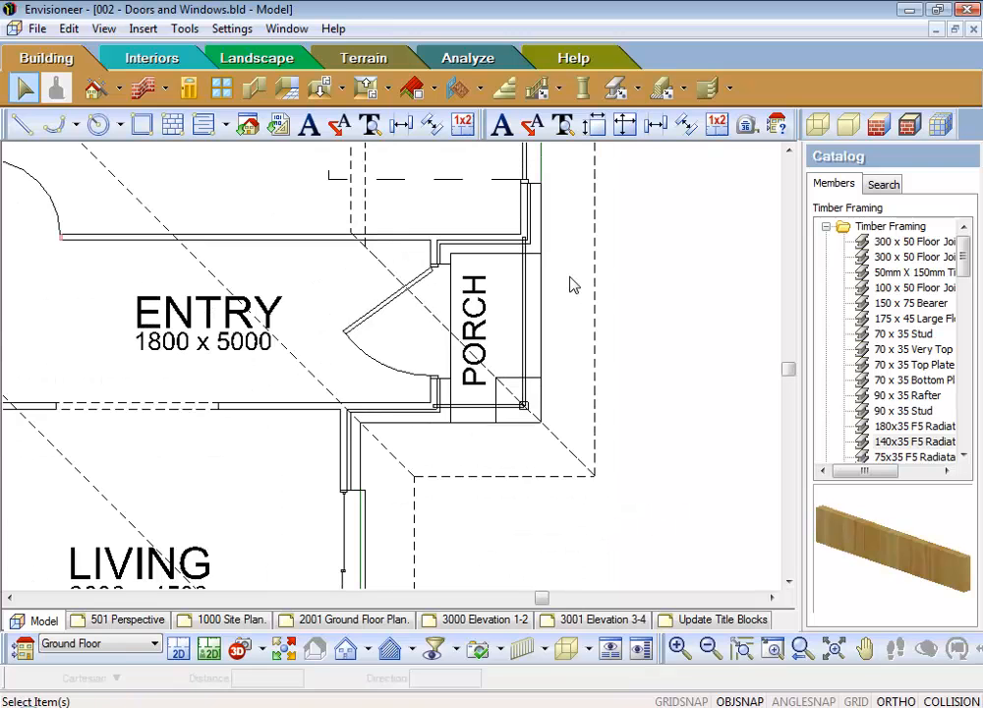
scroll(568, 283, "down", 1)
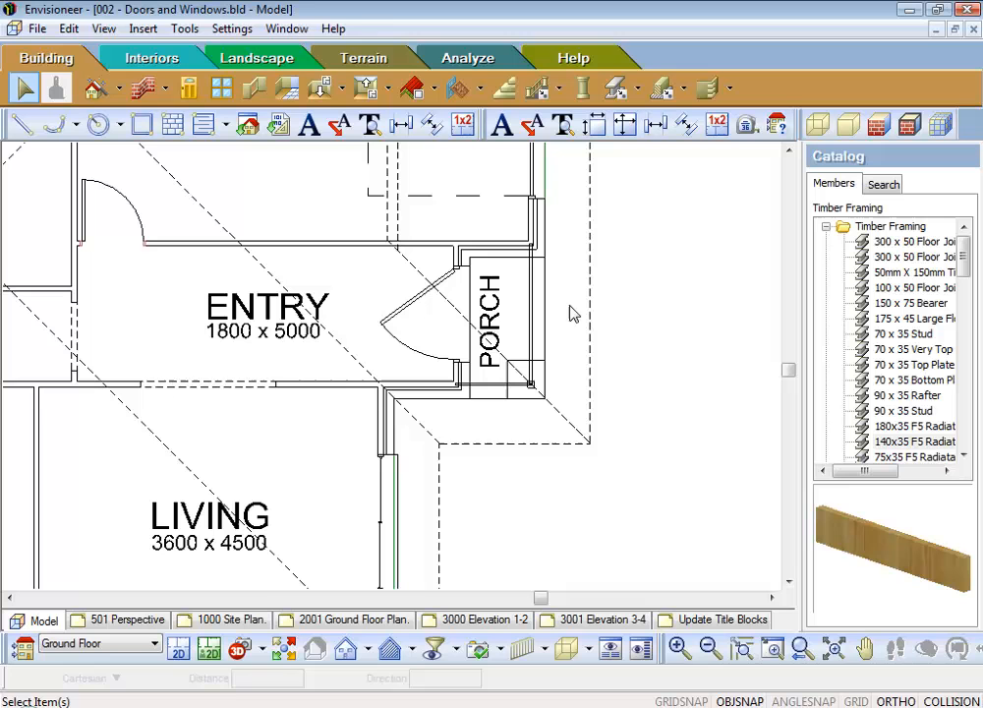
left_click(261, 659)
left_click(261, 650)
left_click(686, 413)
left_click(531, 379)
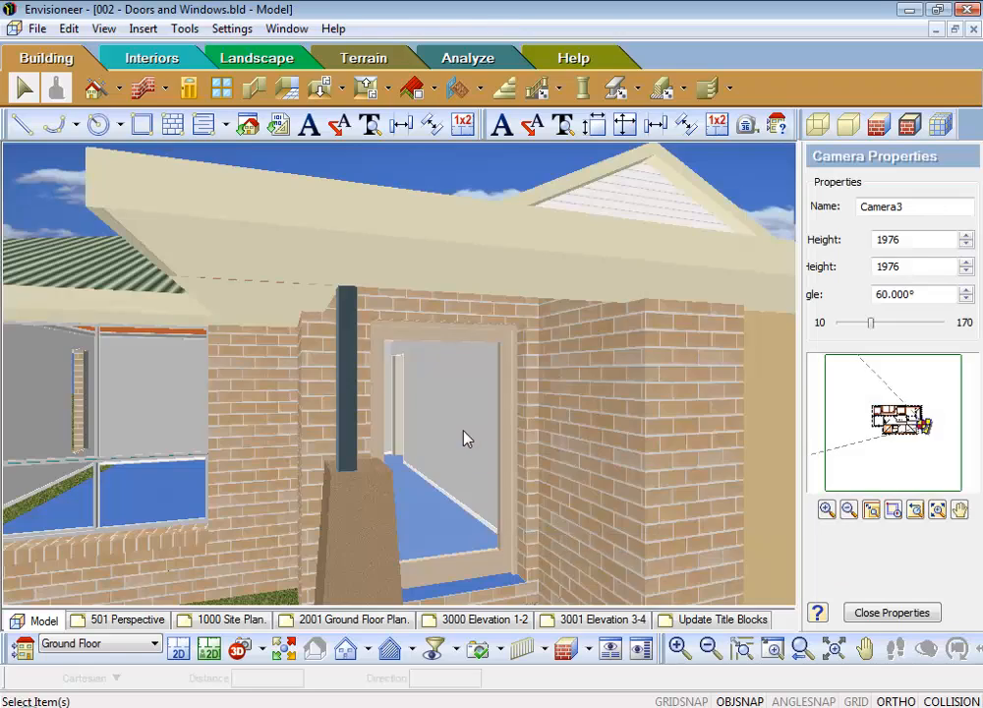
scroll(464, 431, "down", 4)
scroll(345, 566, "up", 2)
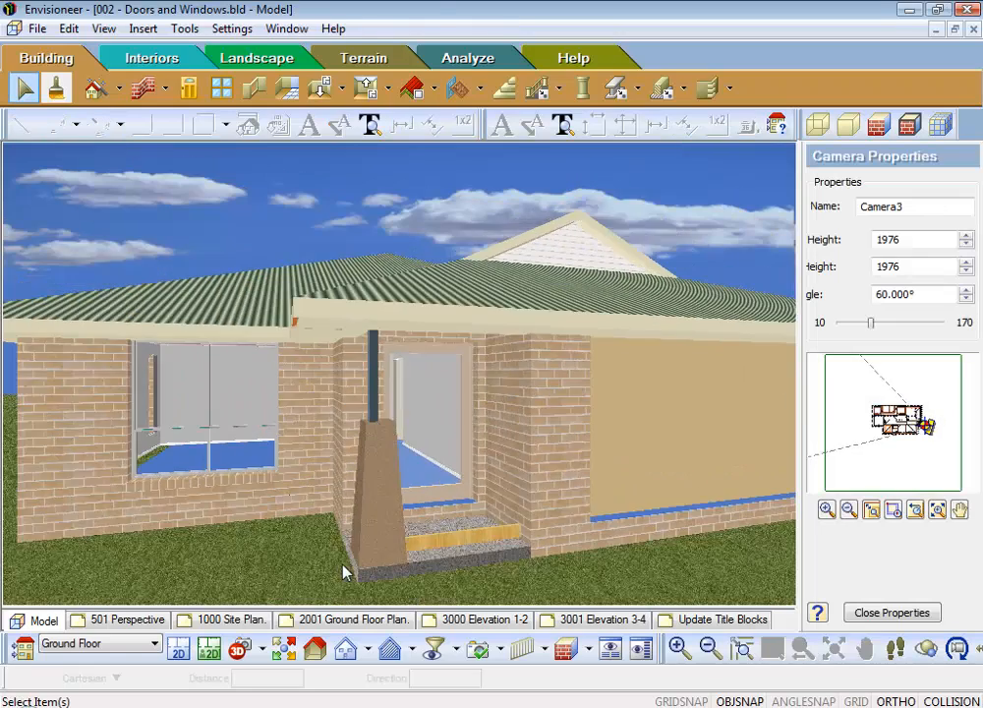
Review the front porch member's profile dimensions, end conditions and insertion reference in its properties.
left_click(445, 547)
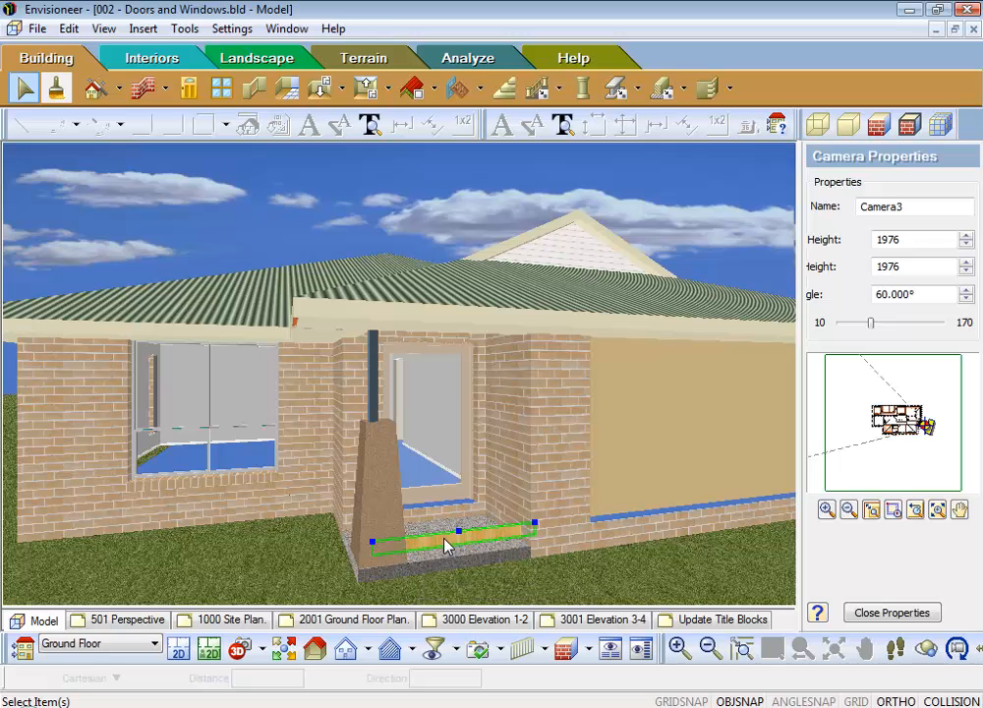
right_click(444, 547)
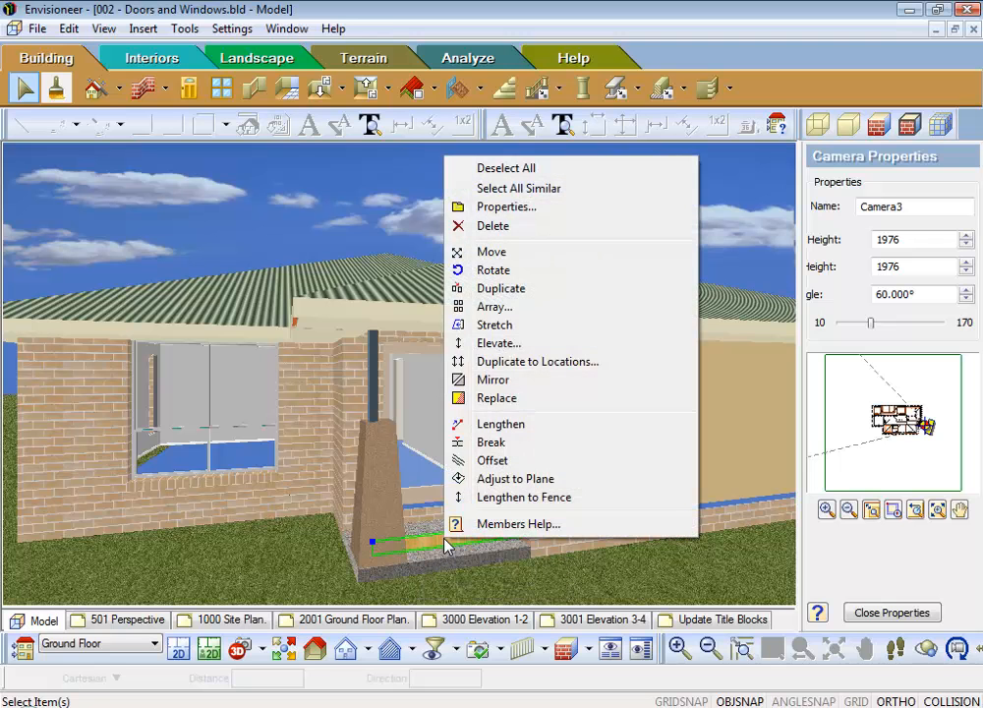
left_click(512, 209)
left_click_drag(472, 144, 570, 62)
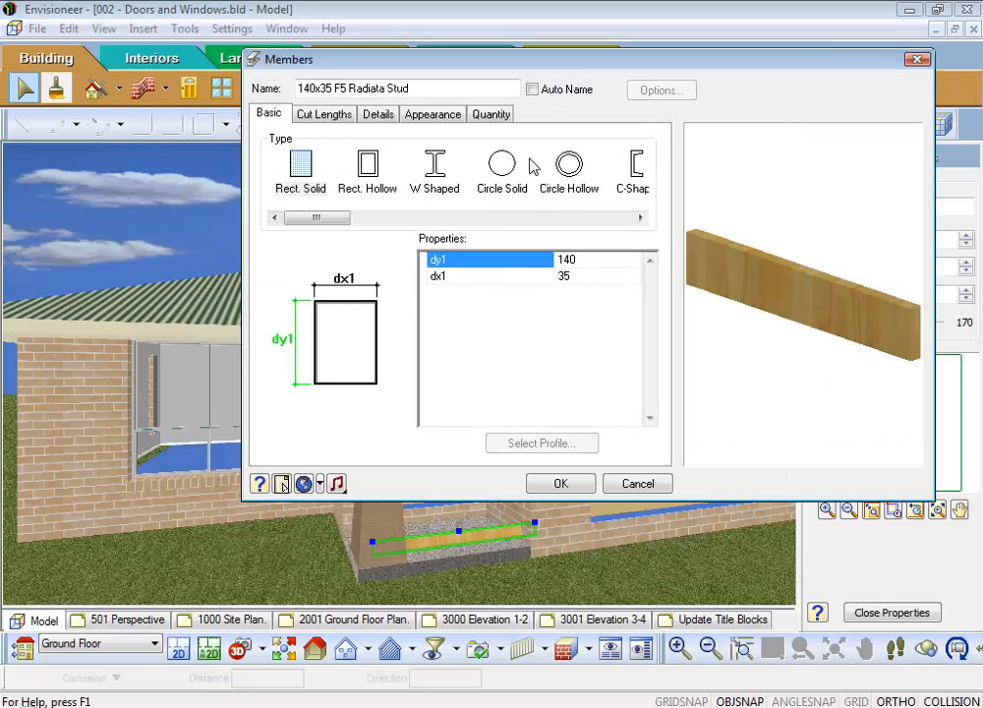
left_click(378, 115)
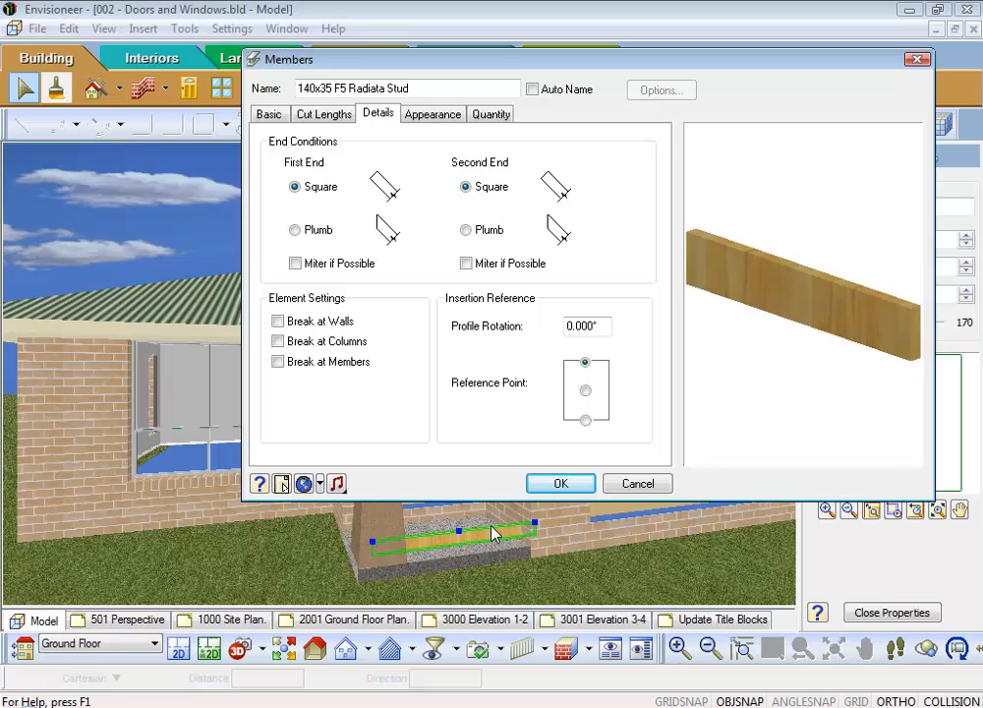
left_click(560, 484)
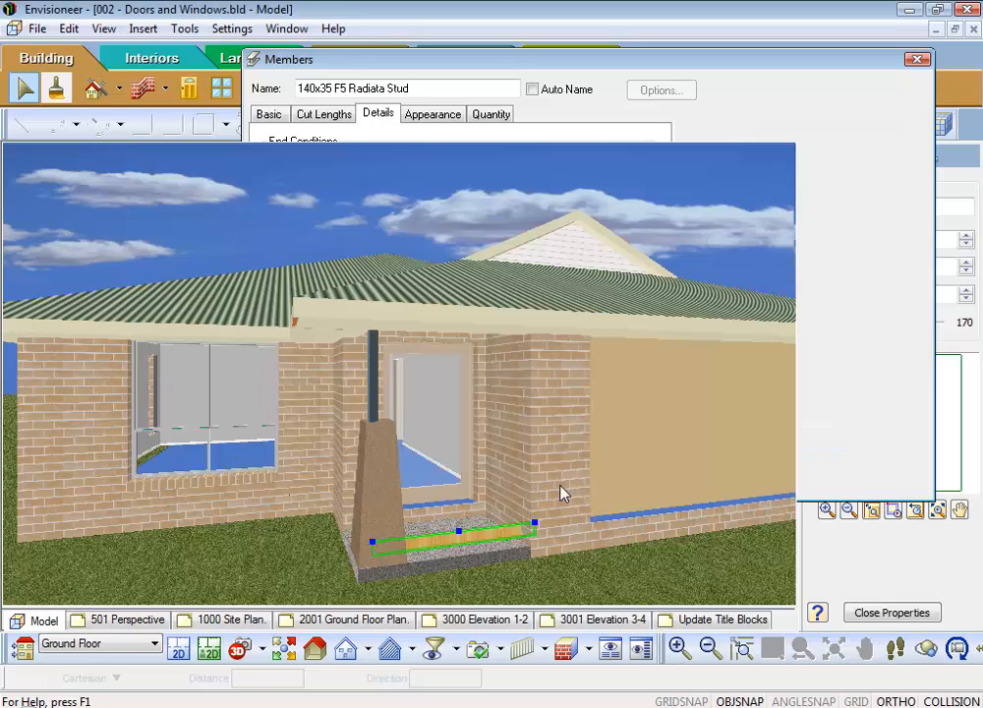
Select all members similar to the front porch beam and elevate them by 2440.
right_click(494, 539)
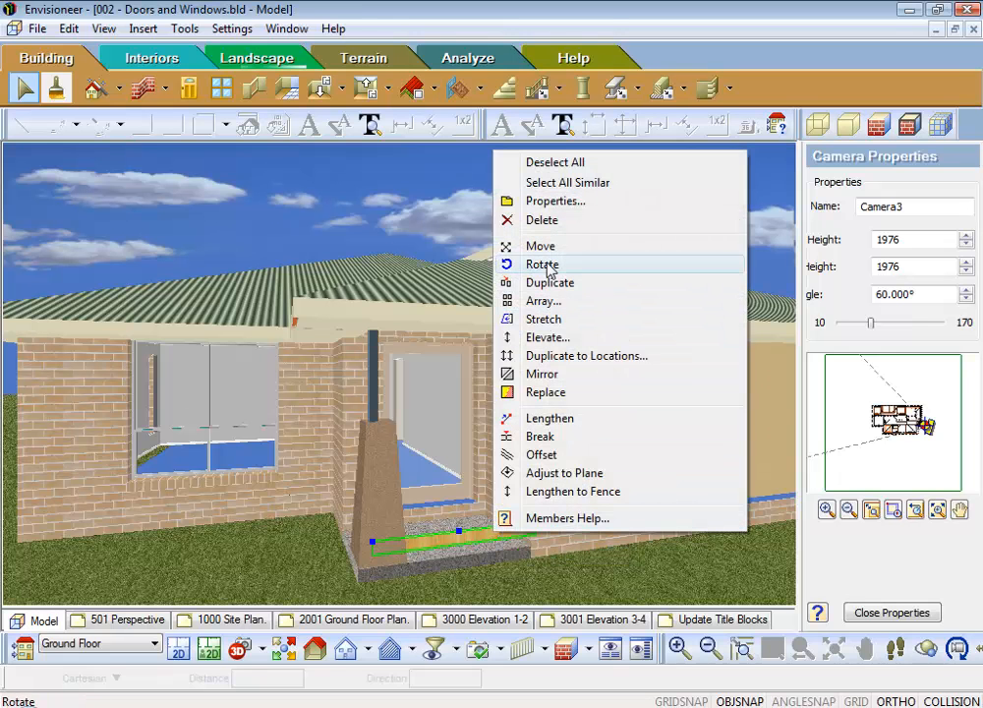
left_click(555, 185)
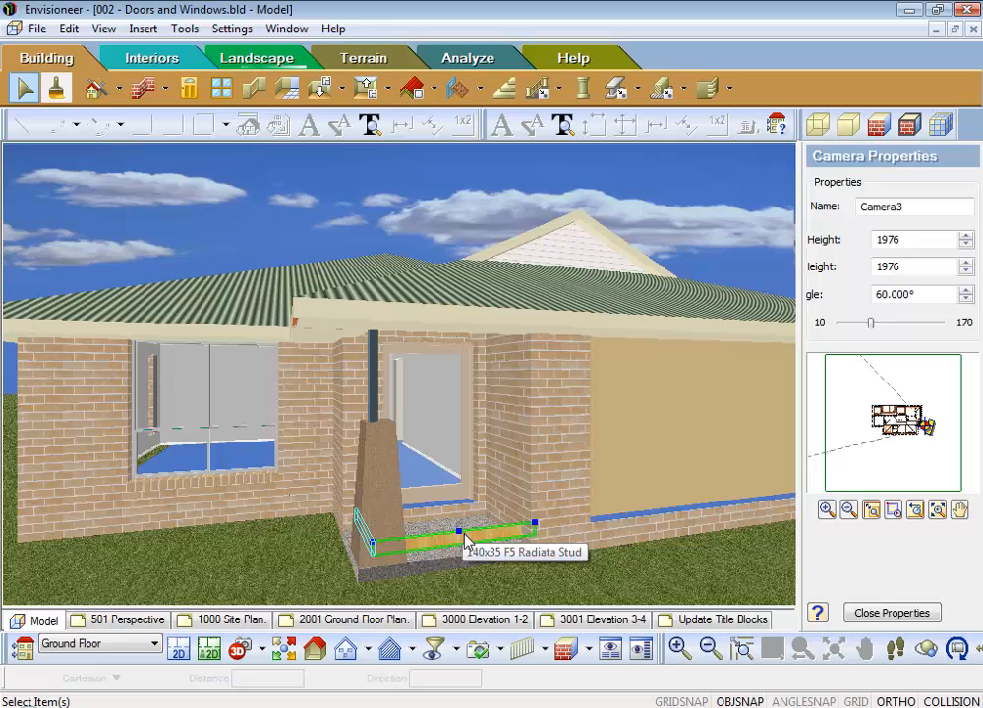
right_click(489, 535)
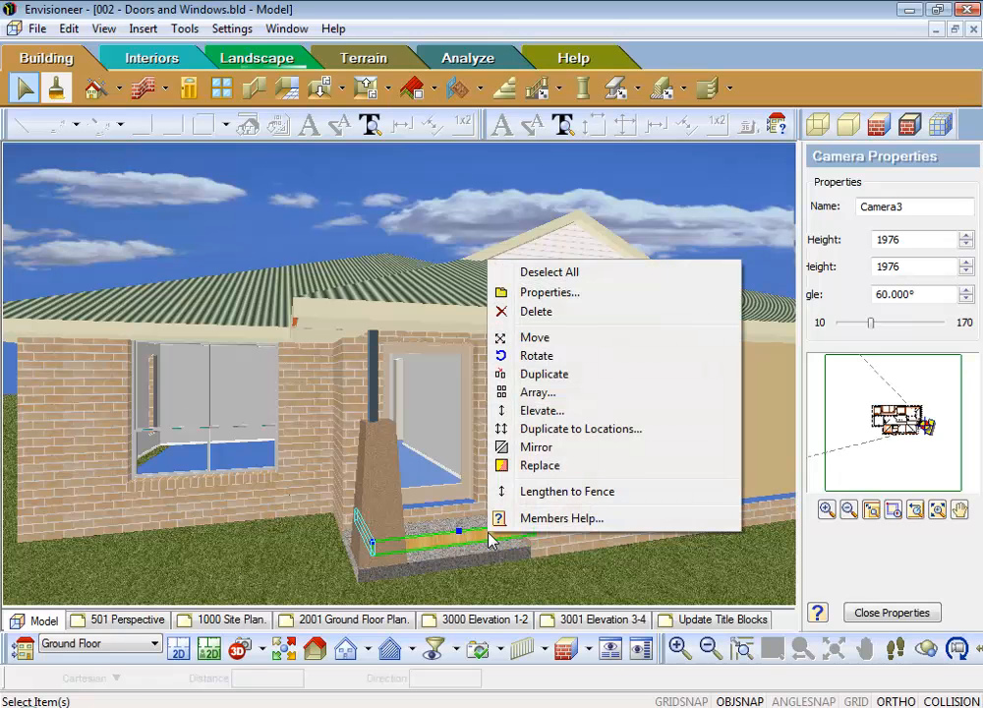
left_click(541, 410)
type("2440")
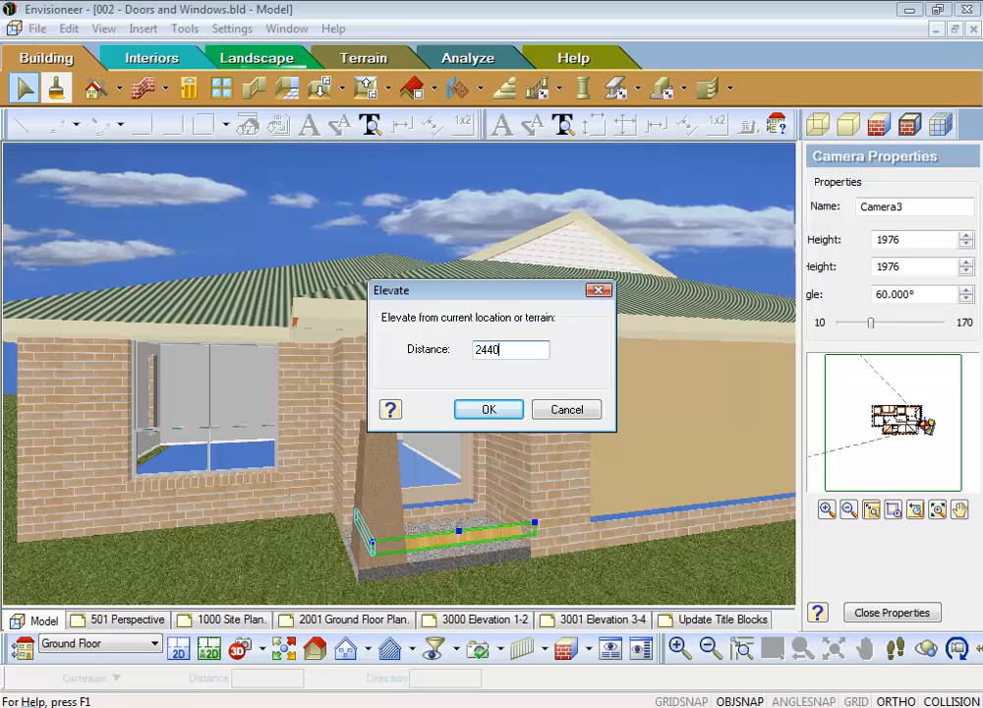
left_click(503, 409)
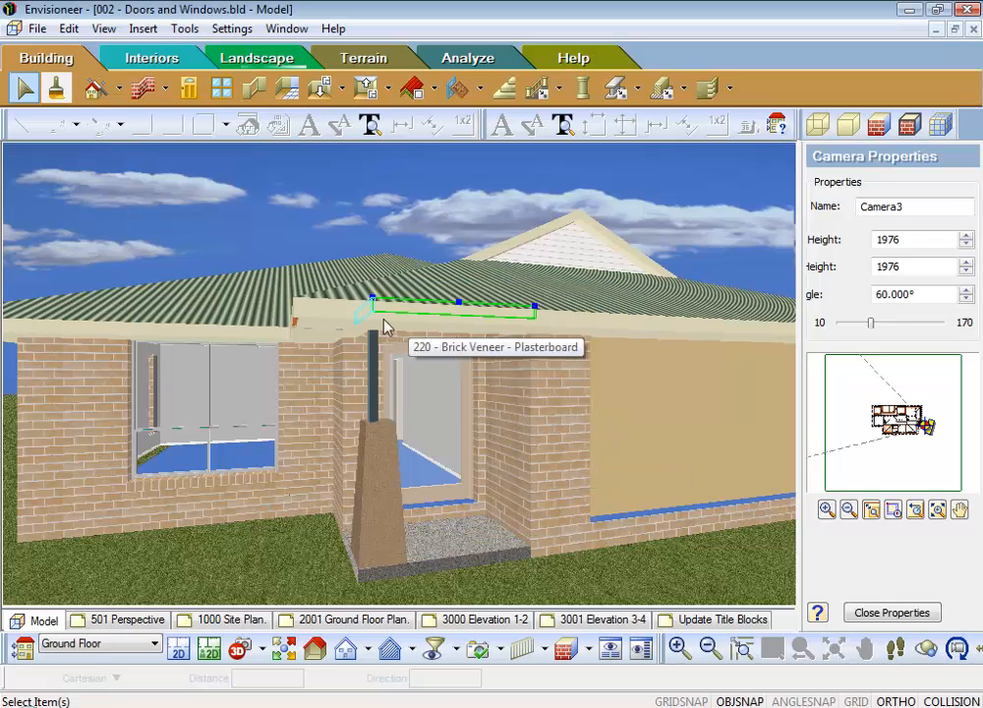
left_click(472, 218)
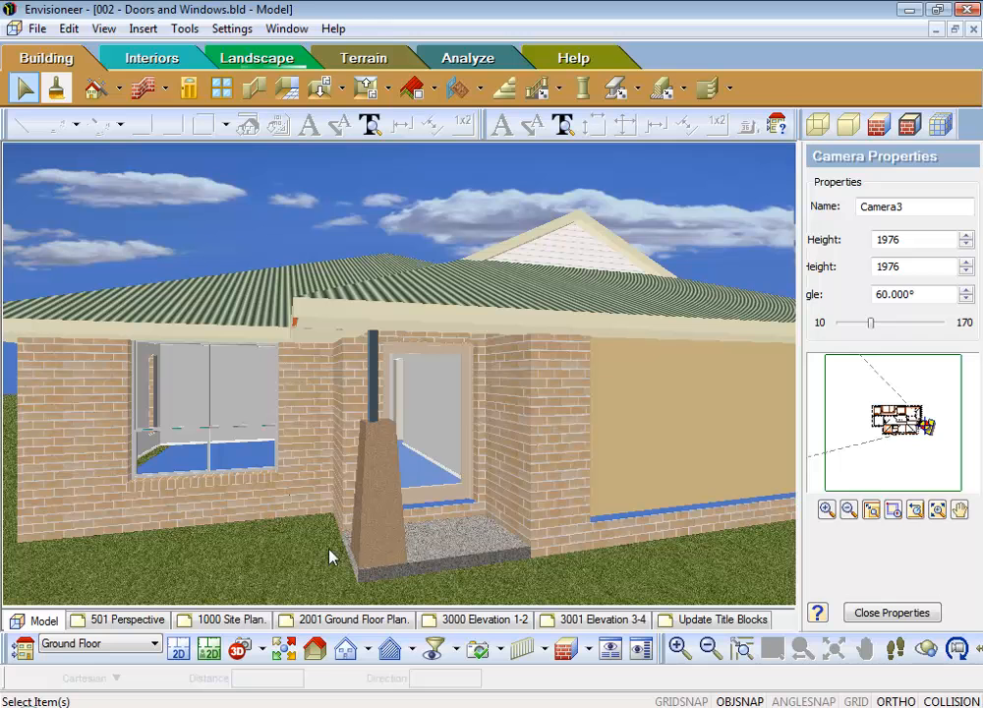
Return to the 2D plan and check the Ground Floor wall height in the building locations.
left_click(179, 650)
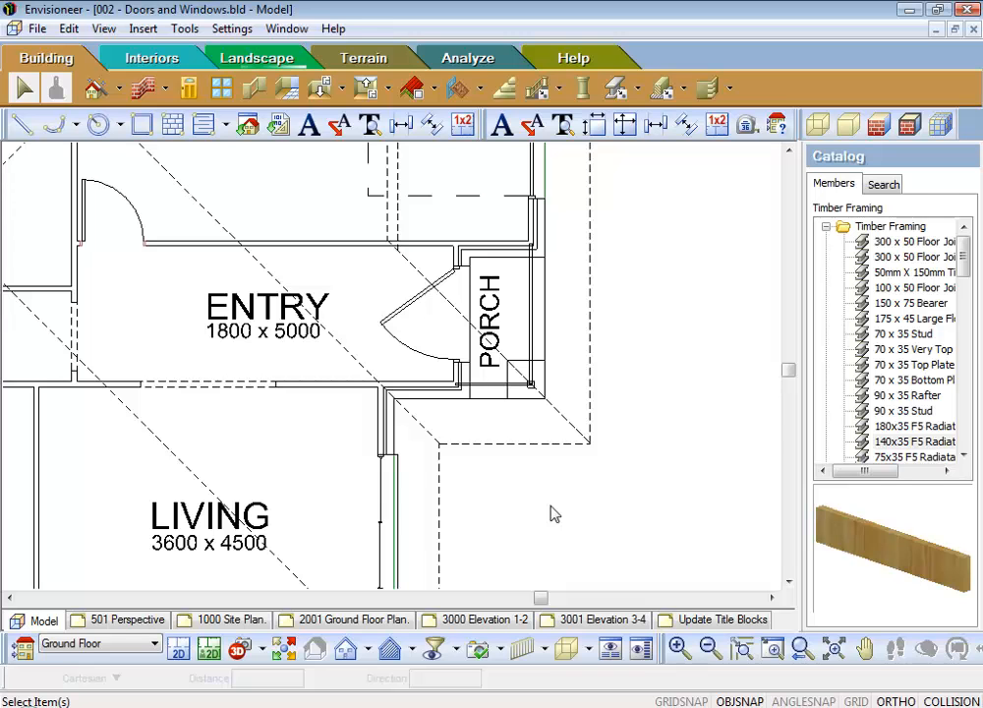
scroll(553, 513, "down", 3)
scroll(577, 507, "up", 4)
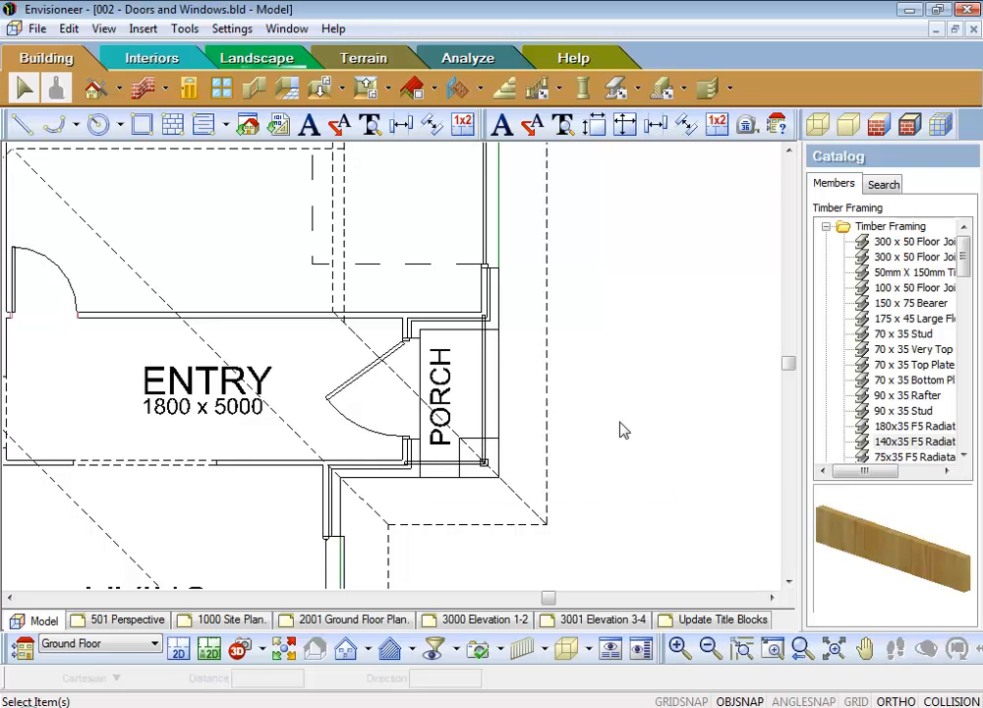
left_click(24, 646)
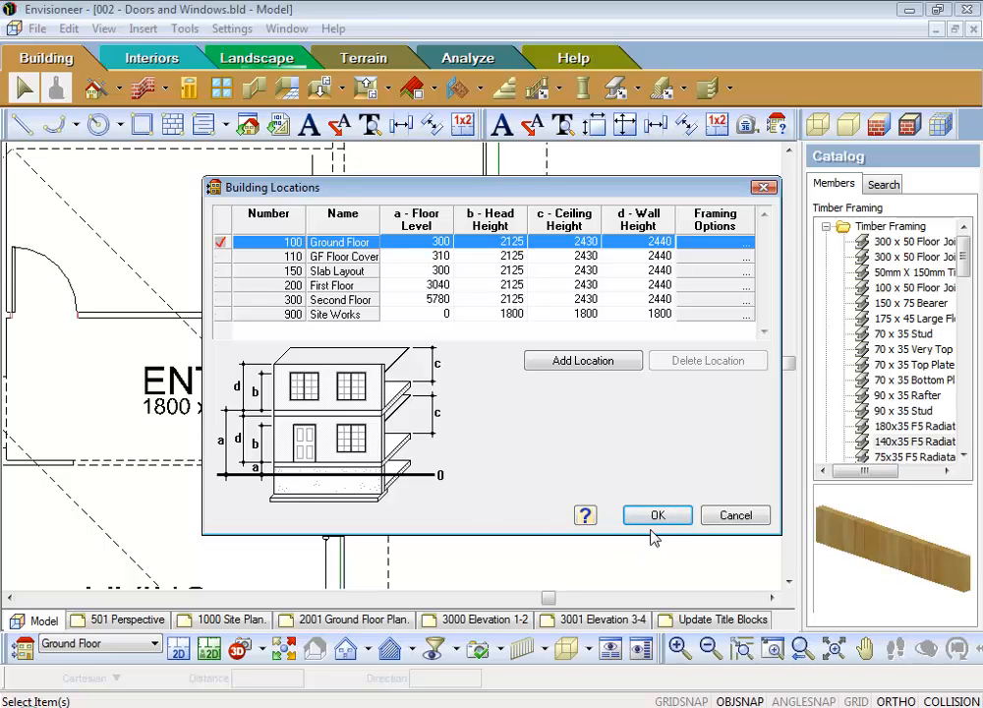
left_click(735, 515)
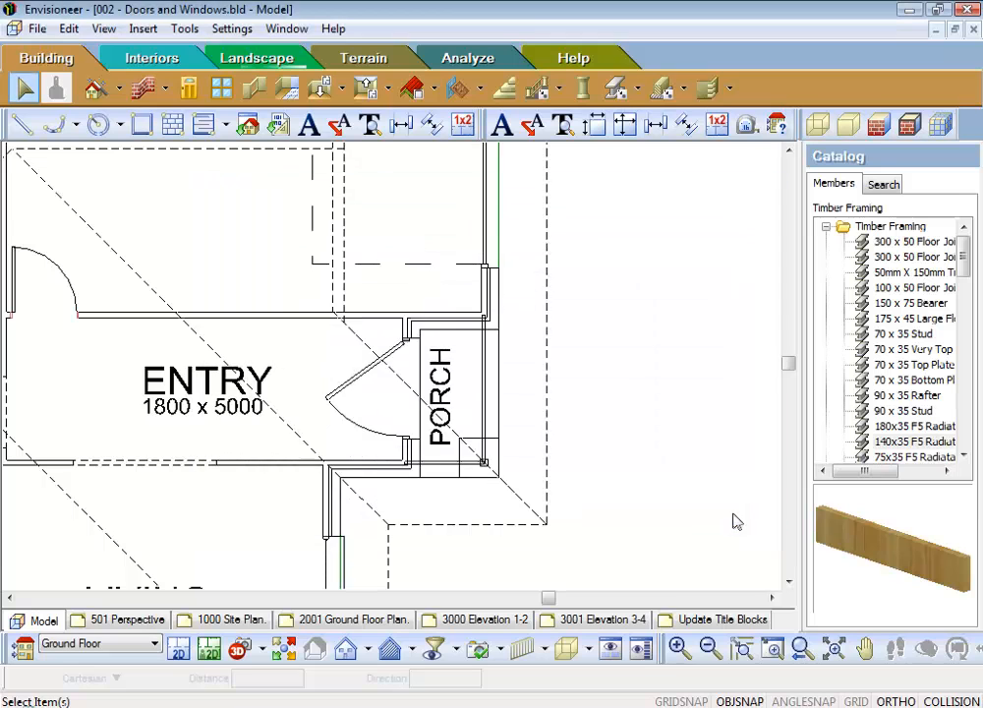
scroll(653, 433, "down", 1)
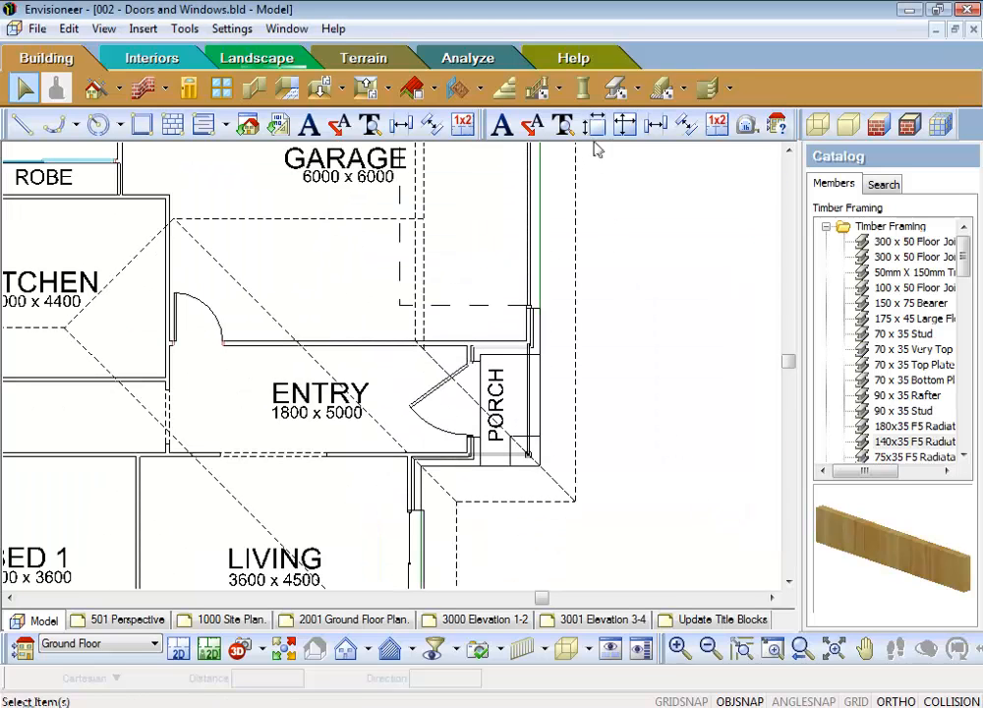
Insert a 140x35 F5 Radiata Stud by matching the roof plane, running horizontally outward from the eave corner beside the porch.
left_click(638, 90)
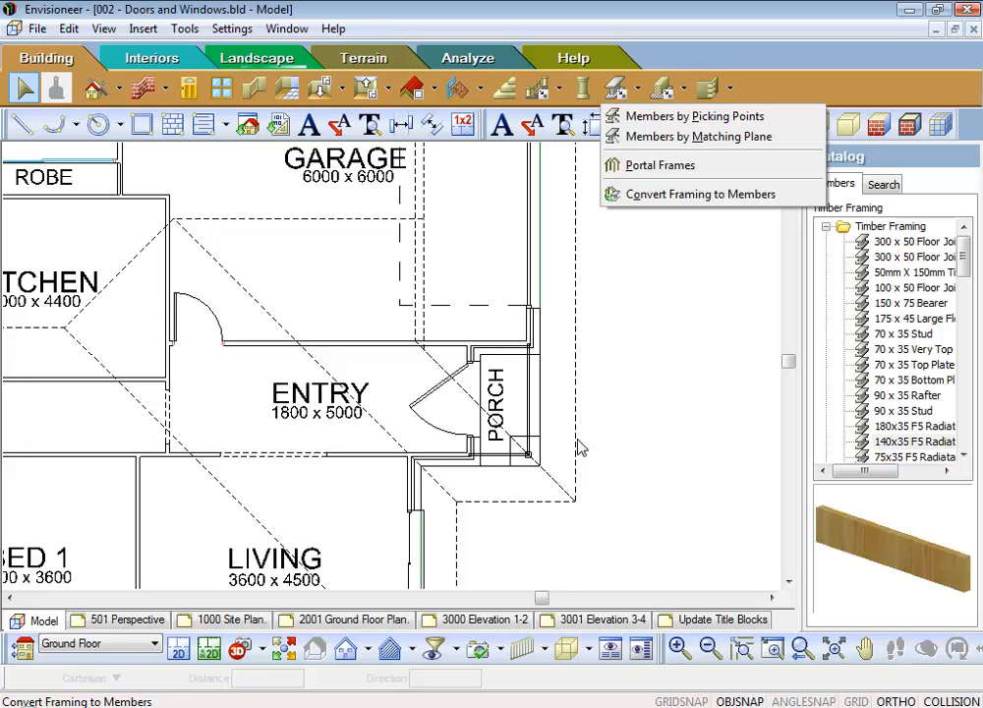
left_click(648, 138)
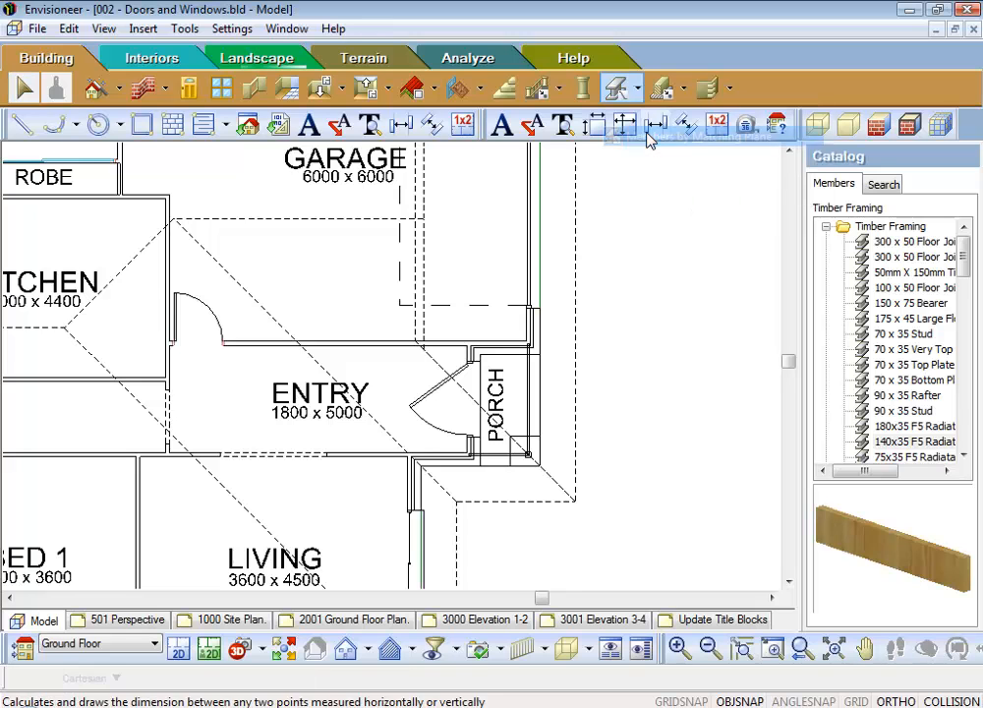
left_click(897, 442)
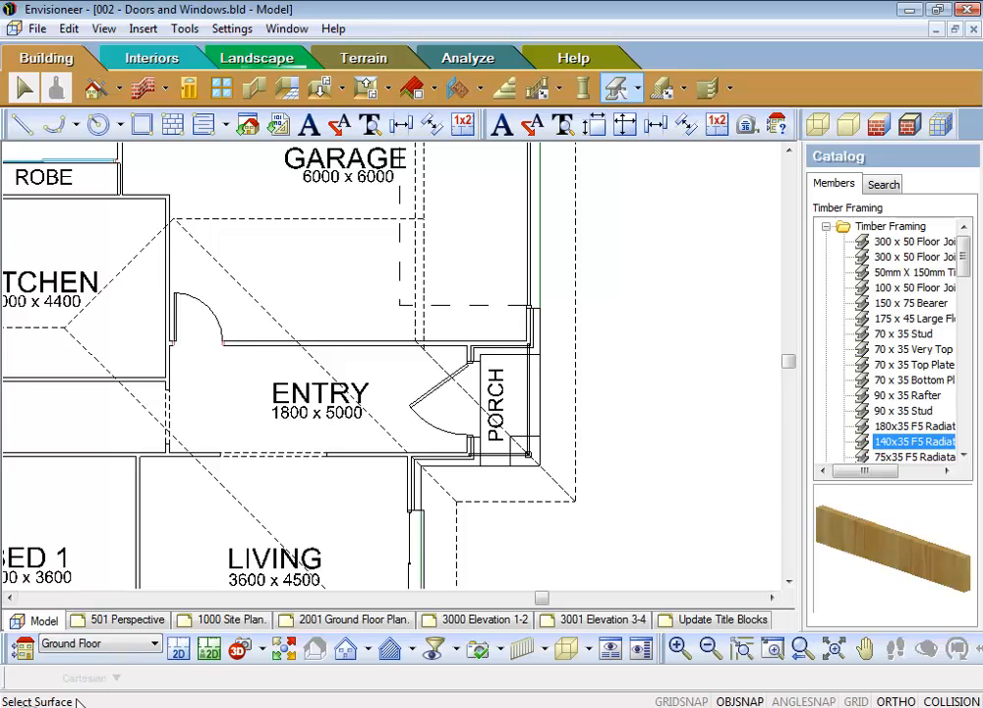
left_click(578, 324)
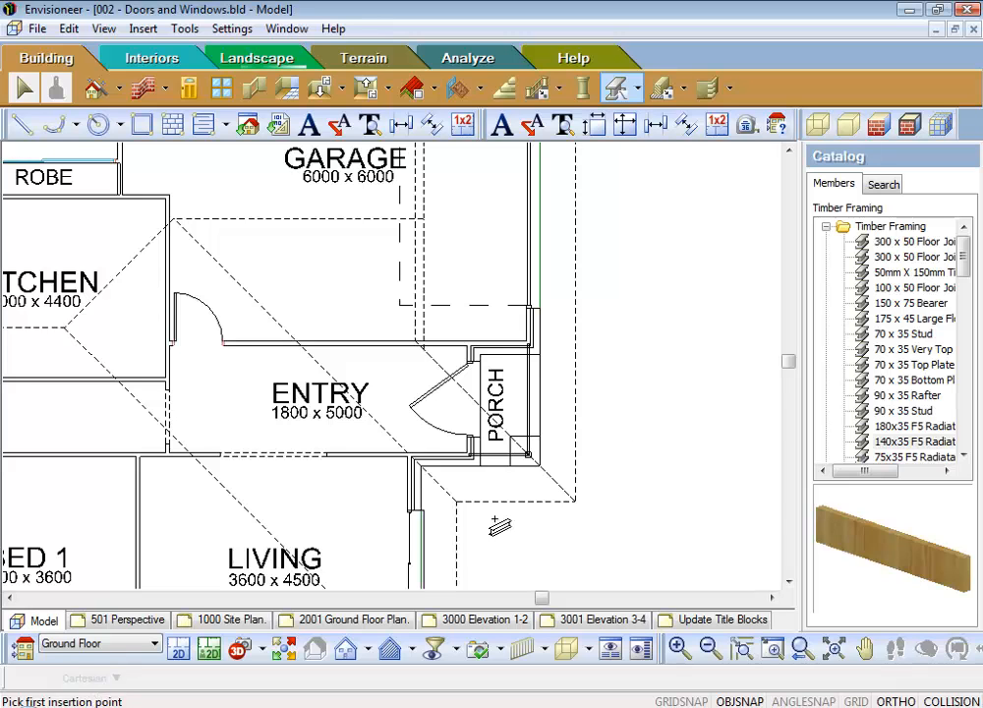
left_click(577, 499)
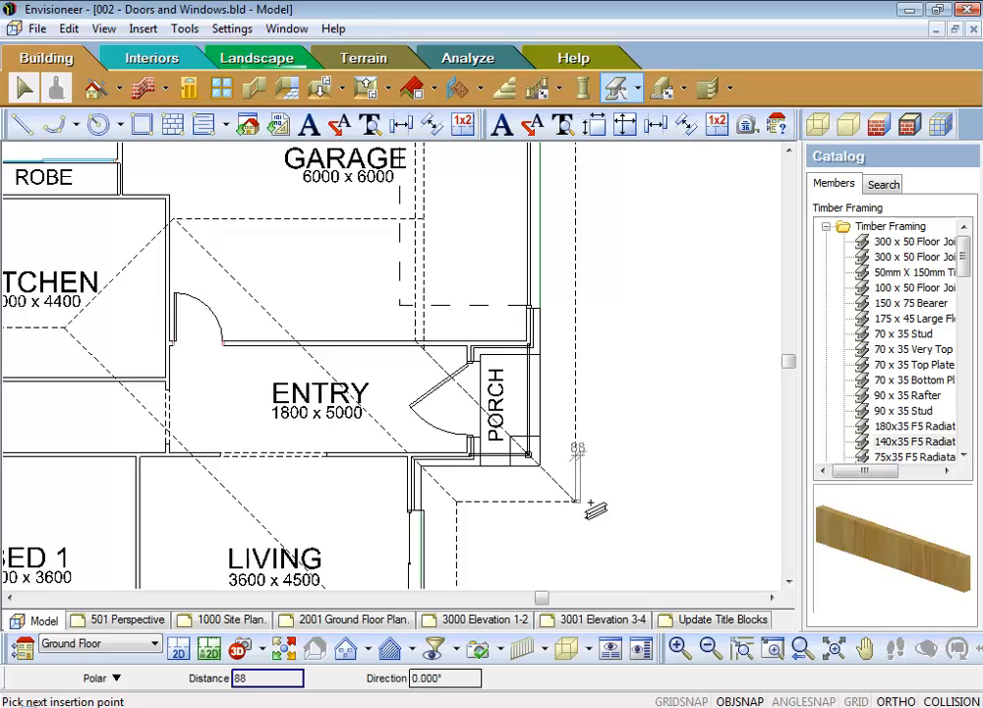
right_click(703, 510)
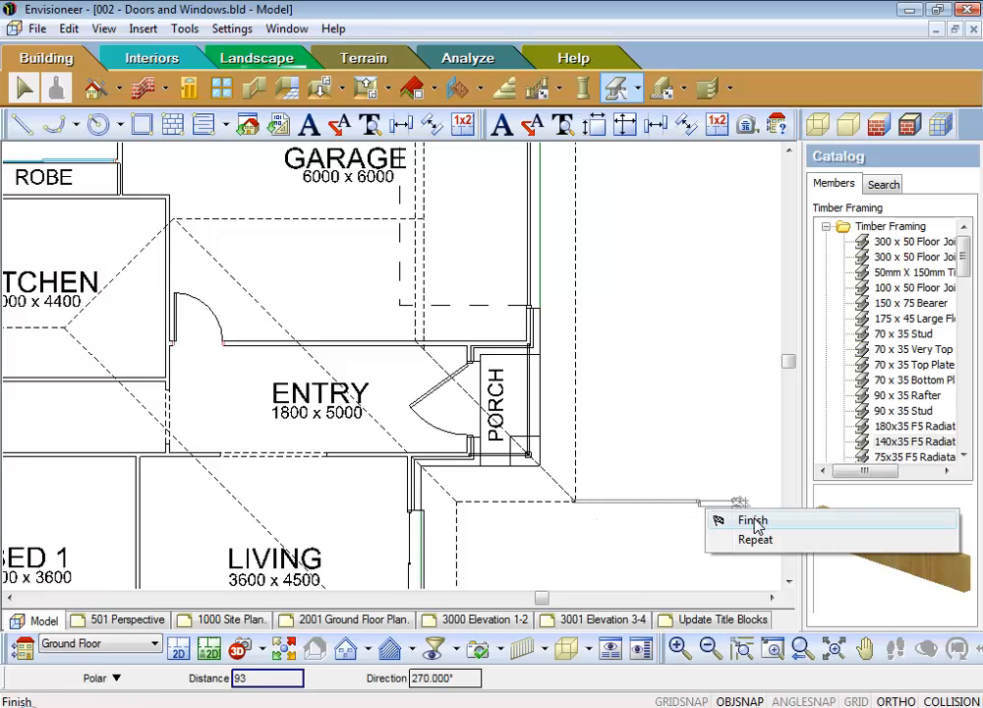
left_click(753, 521)
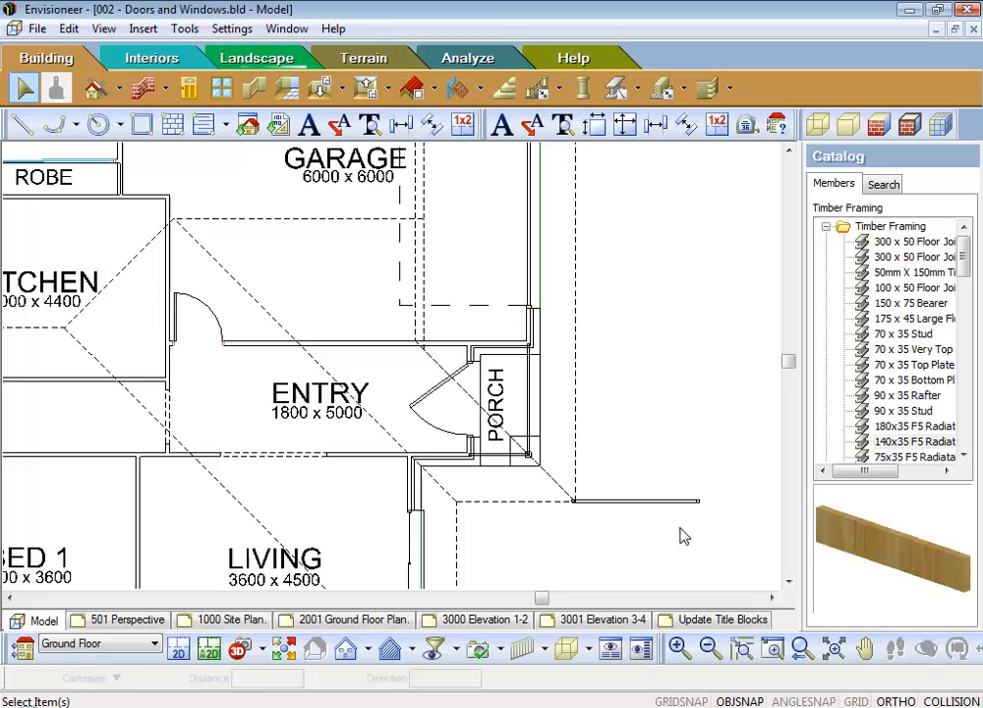
Examine the roof-matched member at the porch corner in a 3D overview of the house.
left_click(286, 649)
left_click(526, 388)
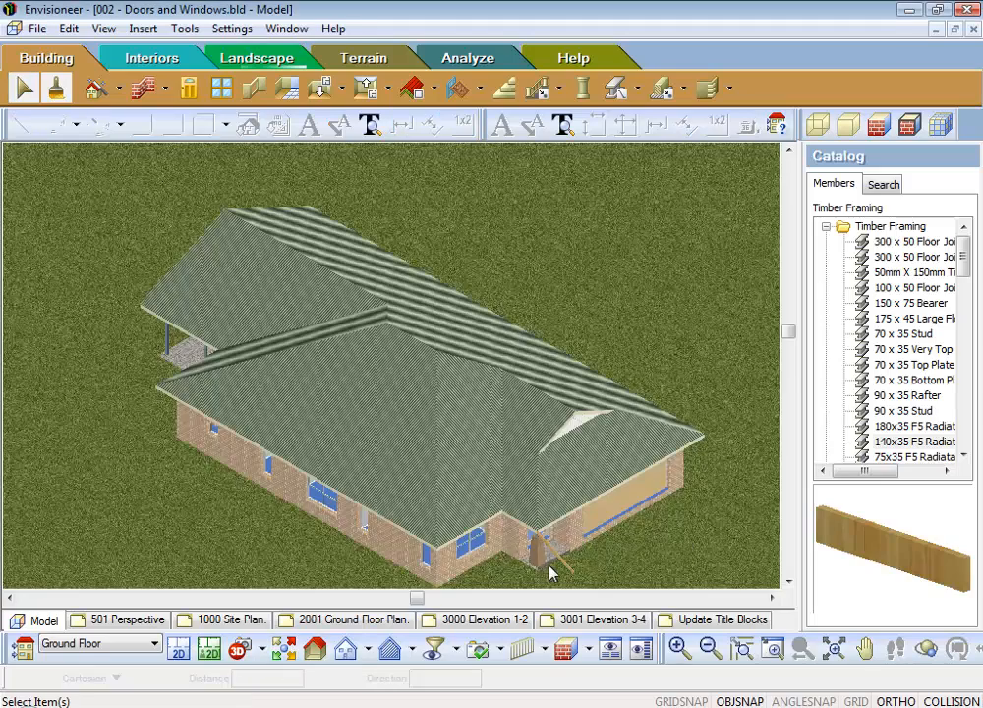
scroll(550, 572, "up", 5)
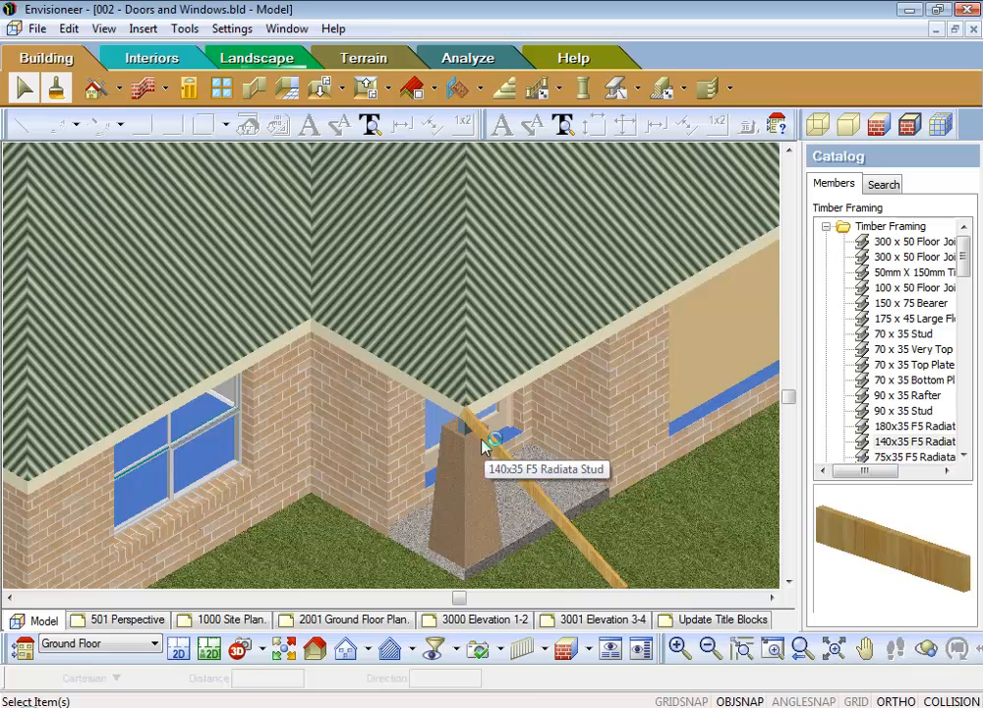
Set both the first and second end conditions of the roof-matched 140x35 F5 Radiata Stud at the porch corner to Plumb.
scroll(465, 309, "down", 3)
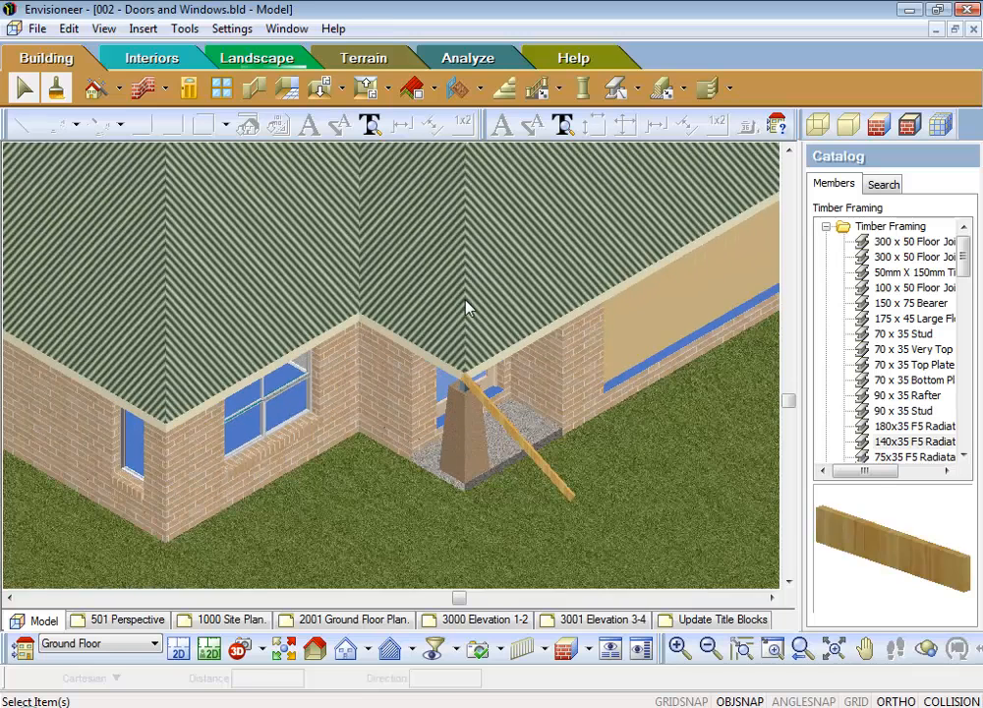
scroll(592, 520, "up", 2)
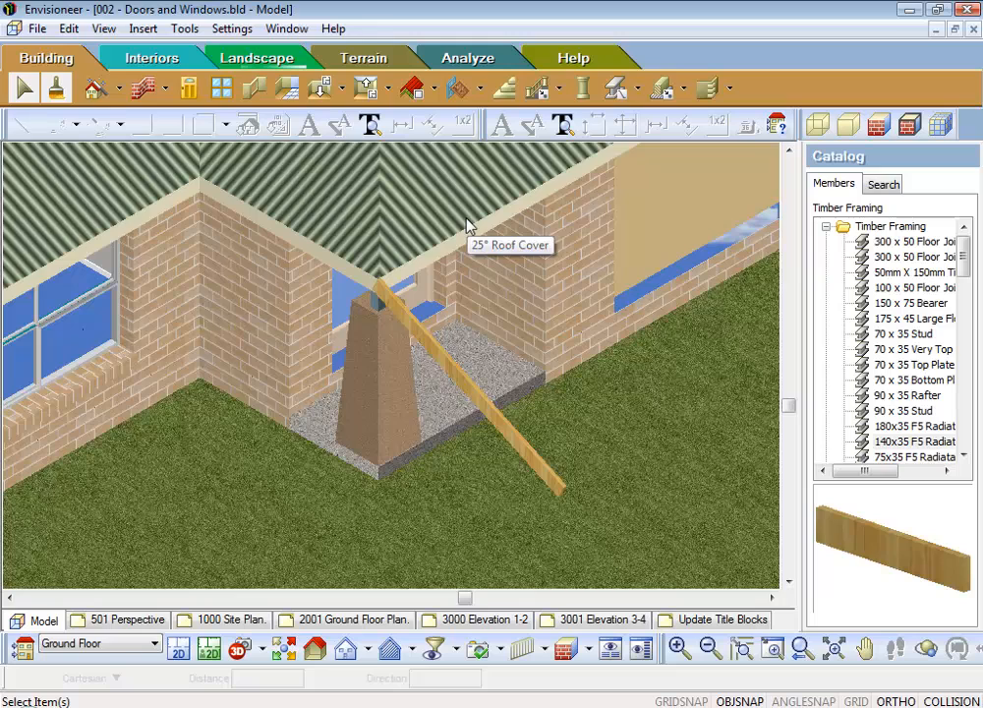
scroll(467, 224, "up", 1)
scroll(598, 540, "up", 1)
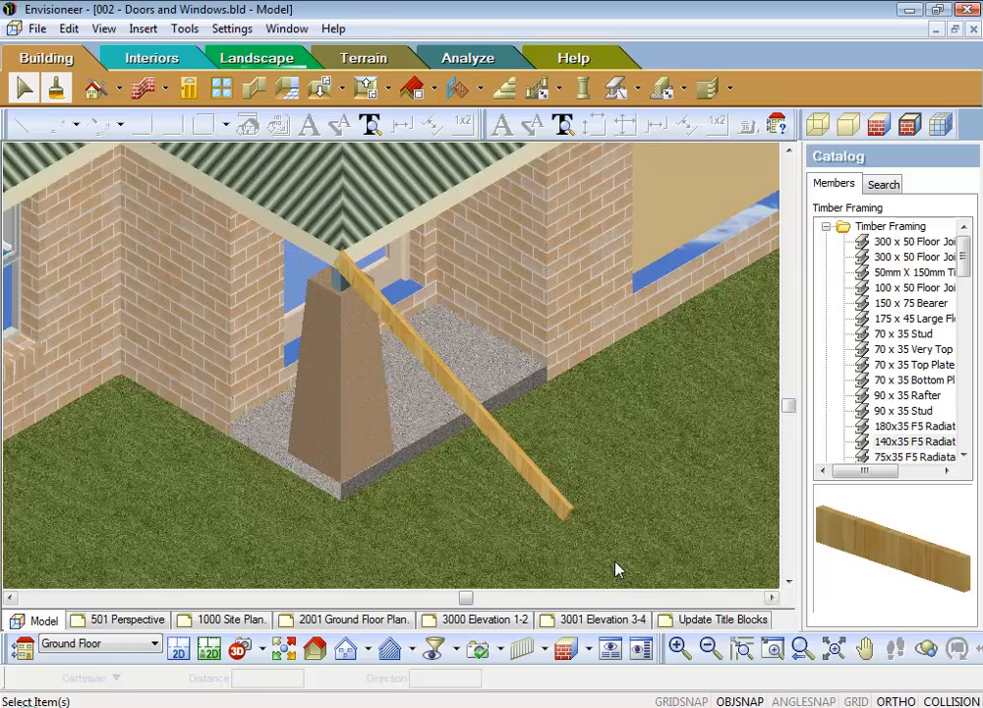
scroll(617, 569, "up", 1)
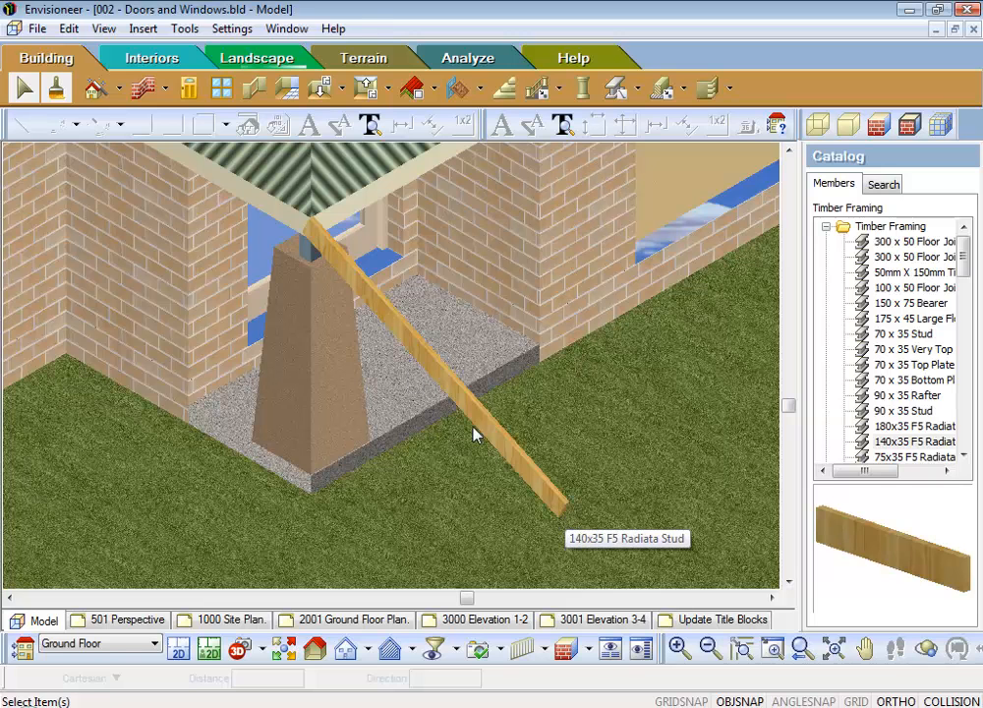
double_click(556, 501)
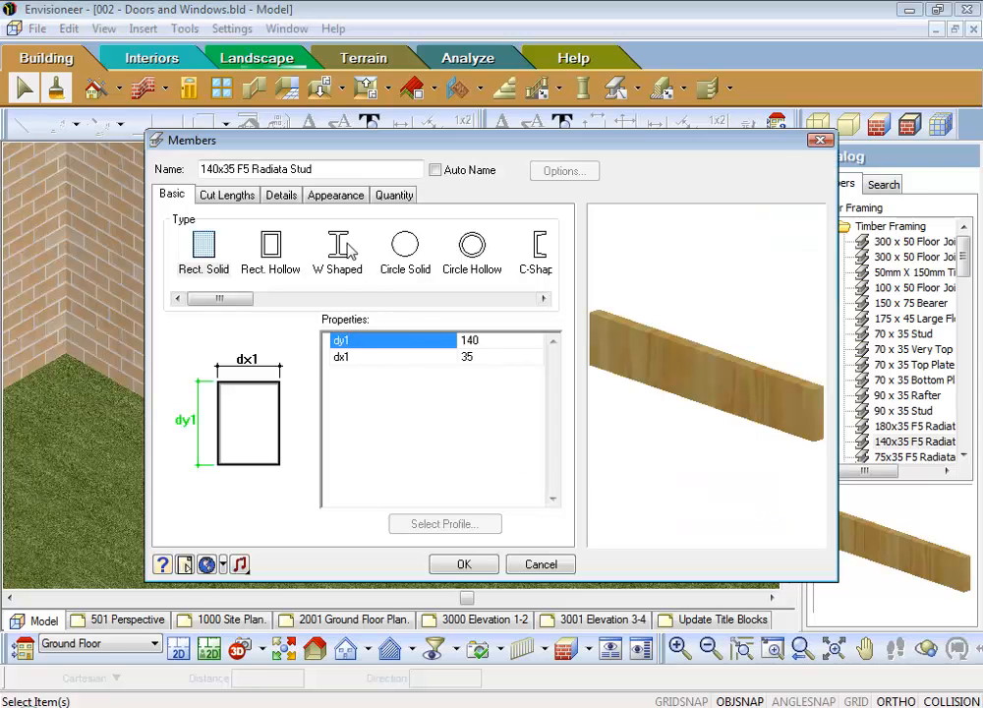
left_click(282, 196)
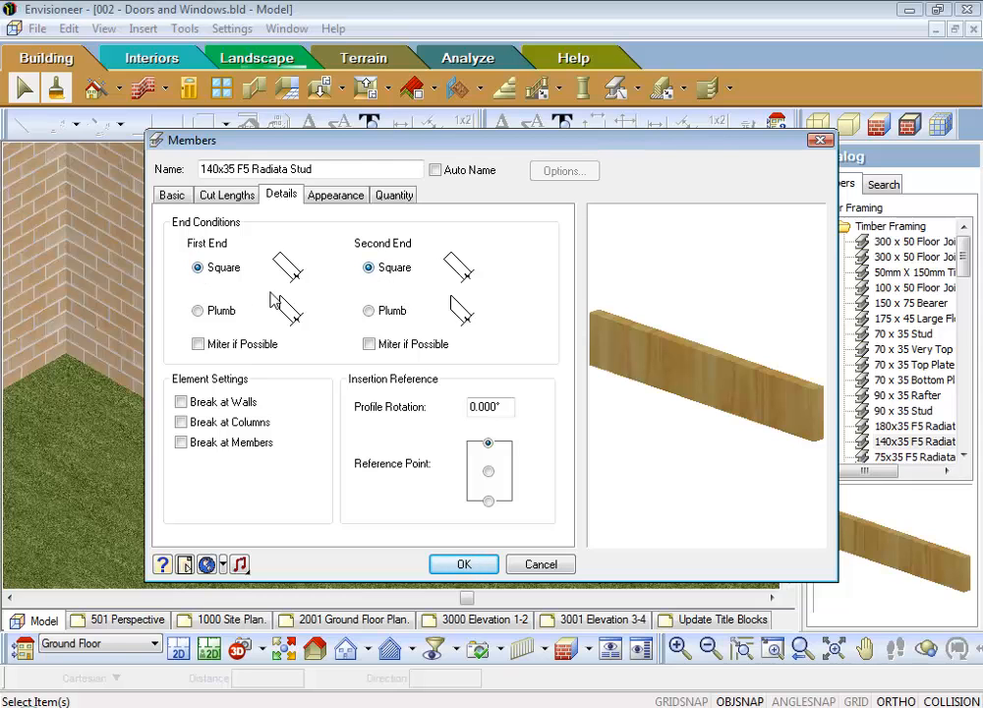
left_click(198, 312)
left_click(369, 311)
left_click(460, 565)
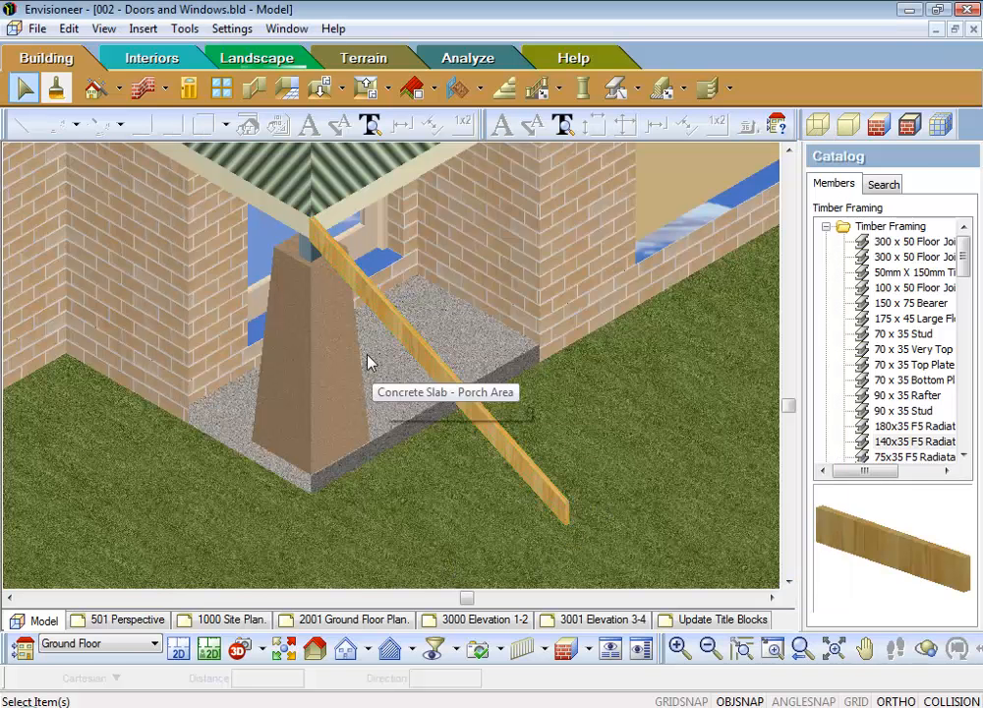
Array the plumb-ended member along the eave beside the porch with 10 rows, 1 column and a row distance of 600.
left_click(553, 515)
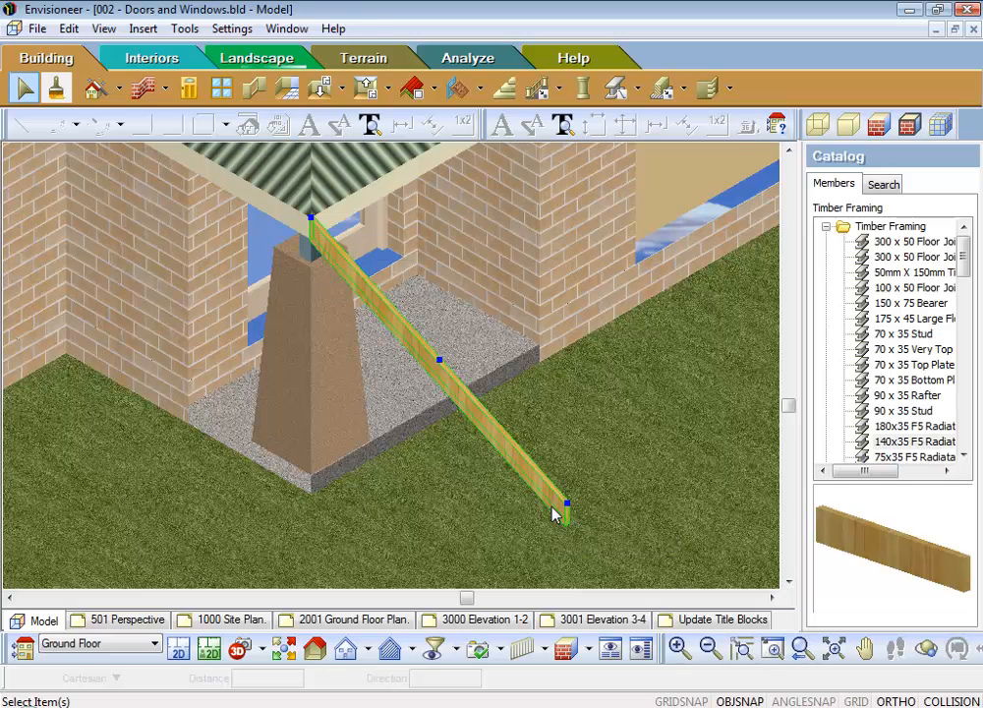
right_click(553, 509)
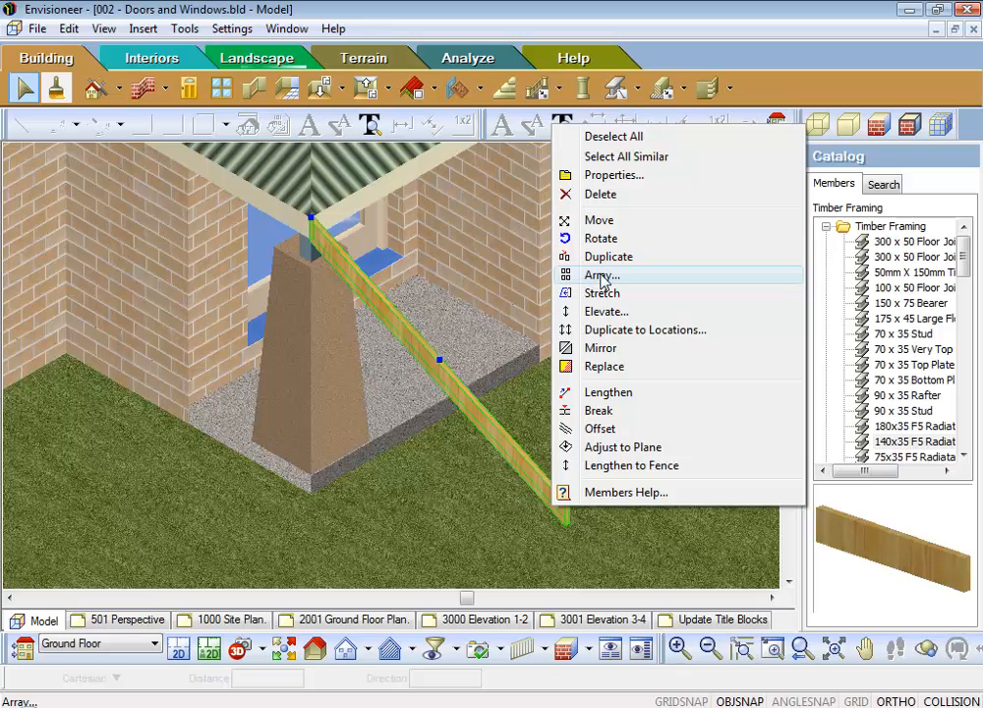
left_click(601, 277)
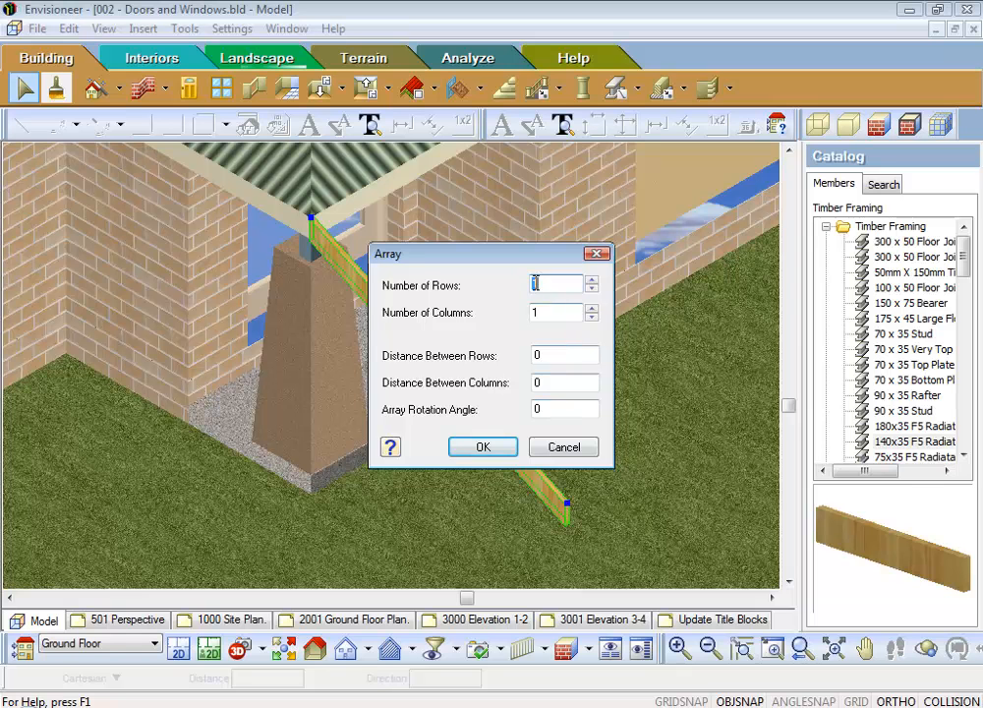
type("10")
left_click(555, 310)
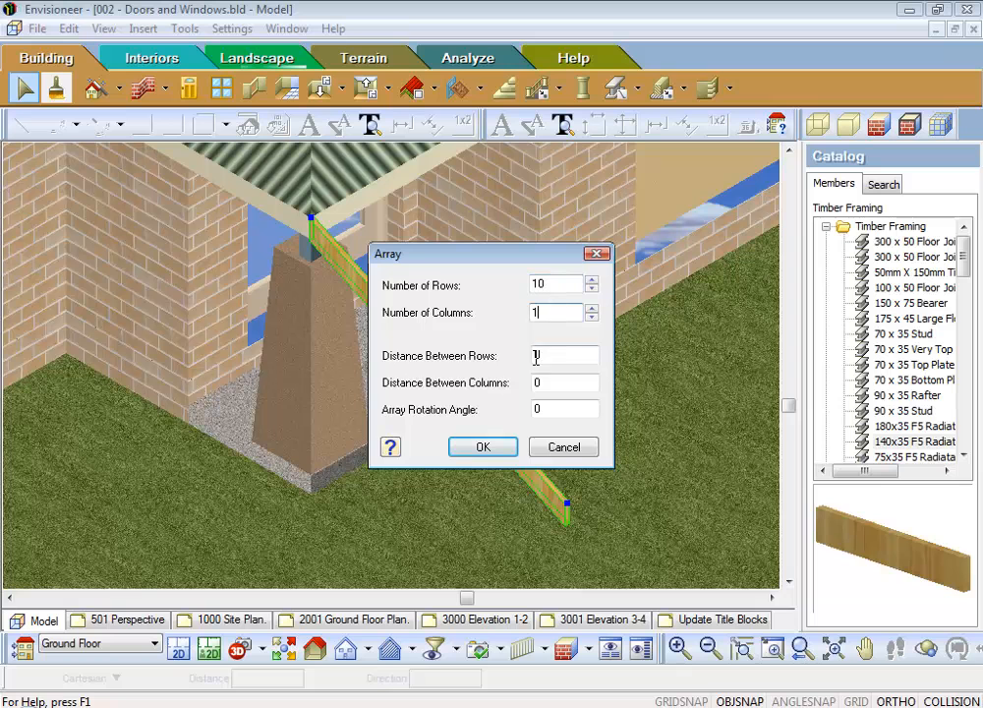
double_click(548, 355)
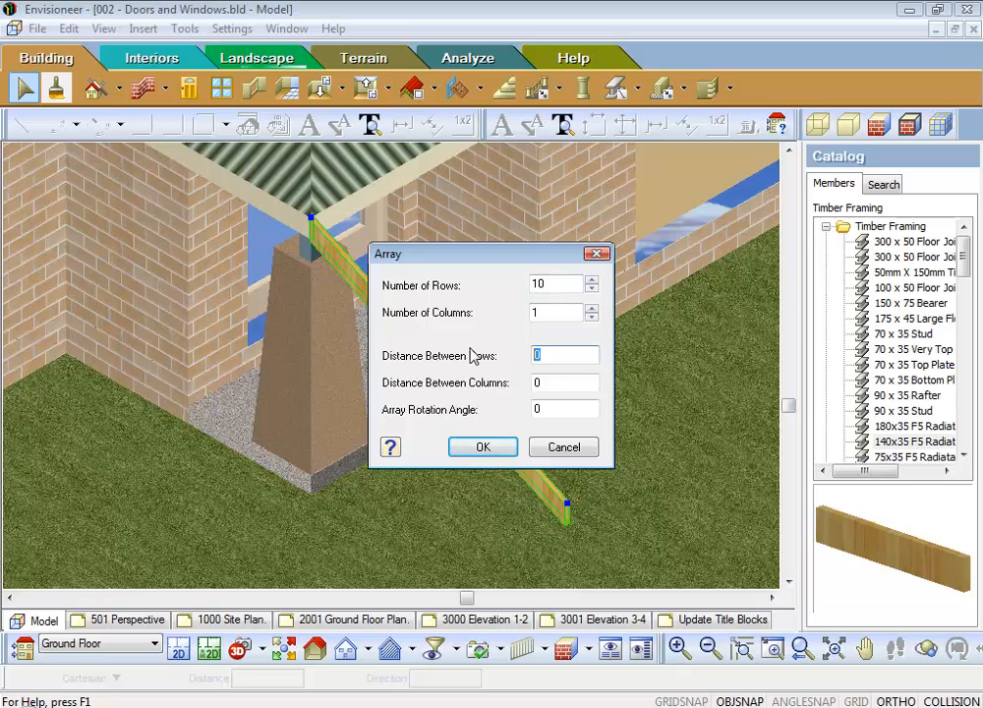
type("600")
left_click(483, 448)
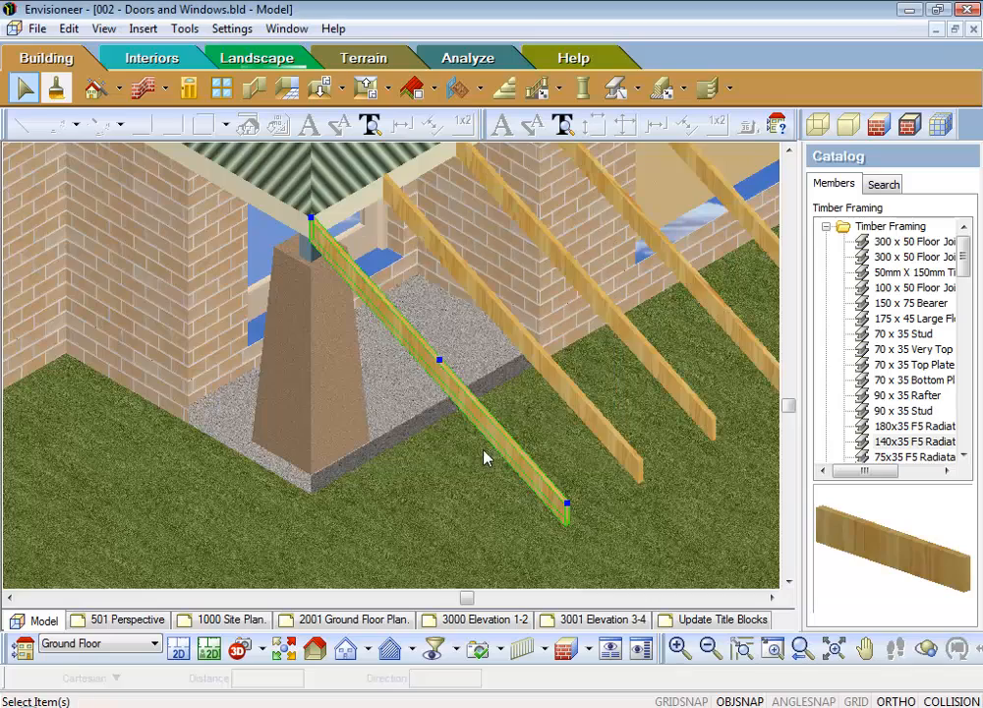
scroll(483, 457, "down", 3)
scroll(482, 458, "down", 4)
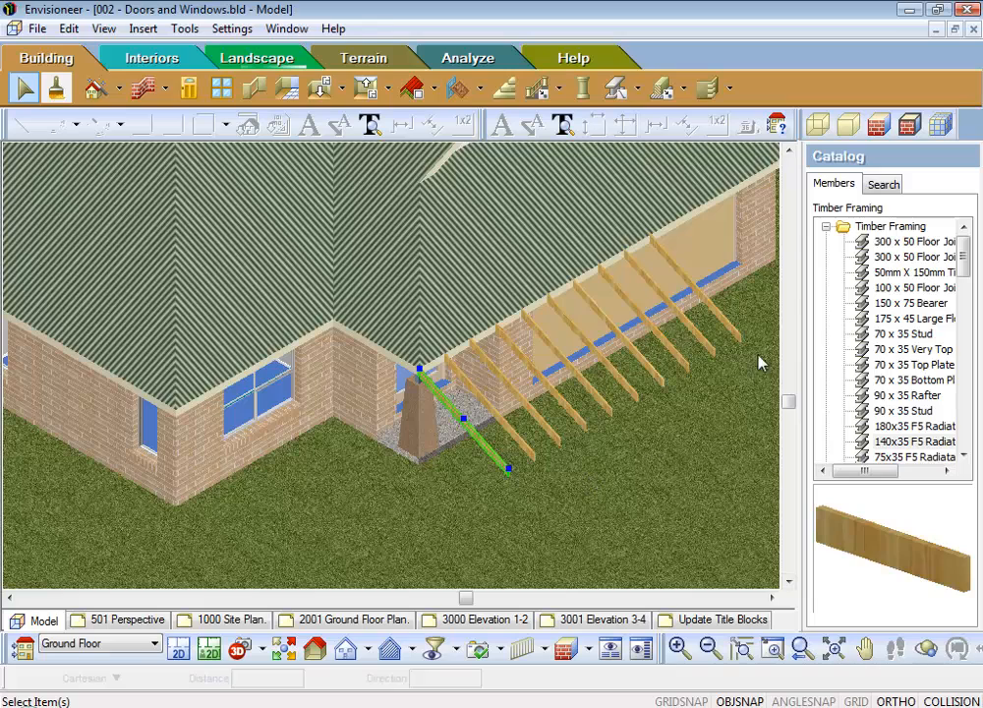
scroll(757, 368, "up", 3)
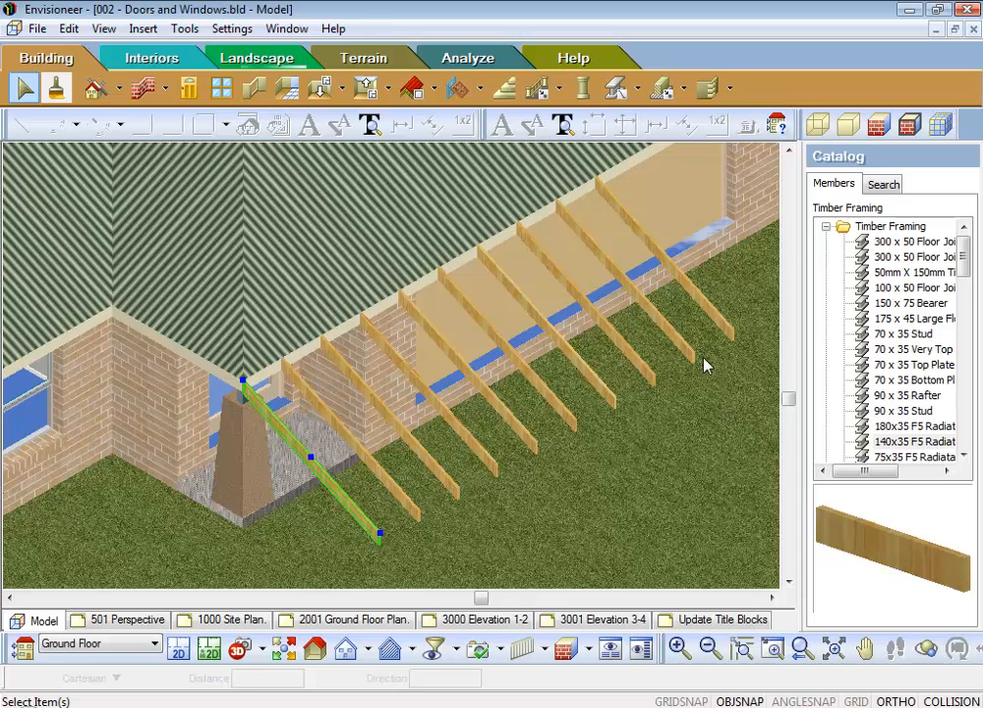
Select all members similar to the roof-matched member at the porch corner and delete them together.
right_click(304, 492)
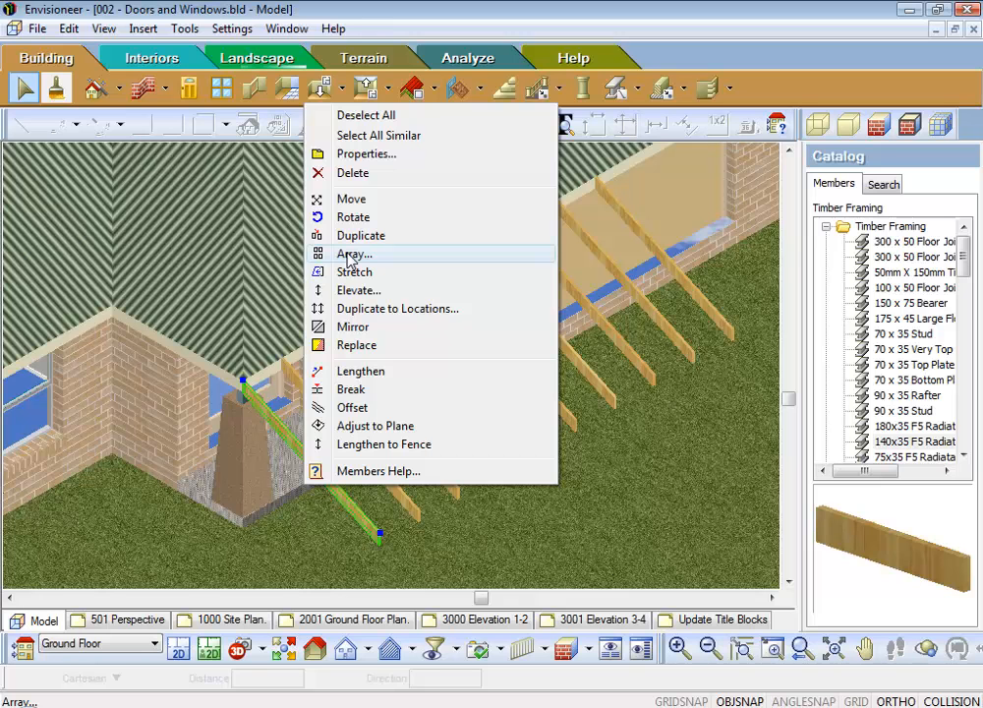
left_click(632, 460)
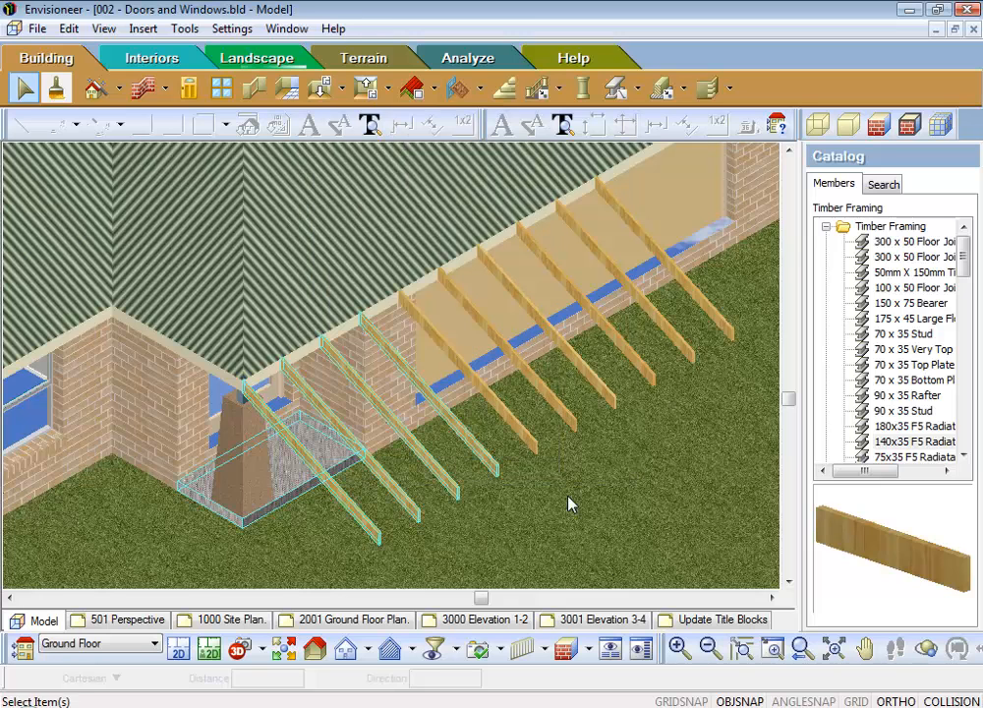
left_click(367, 526)
right_click(368, 532)
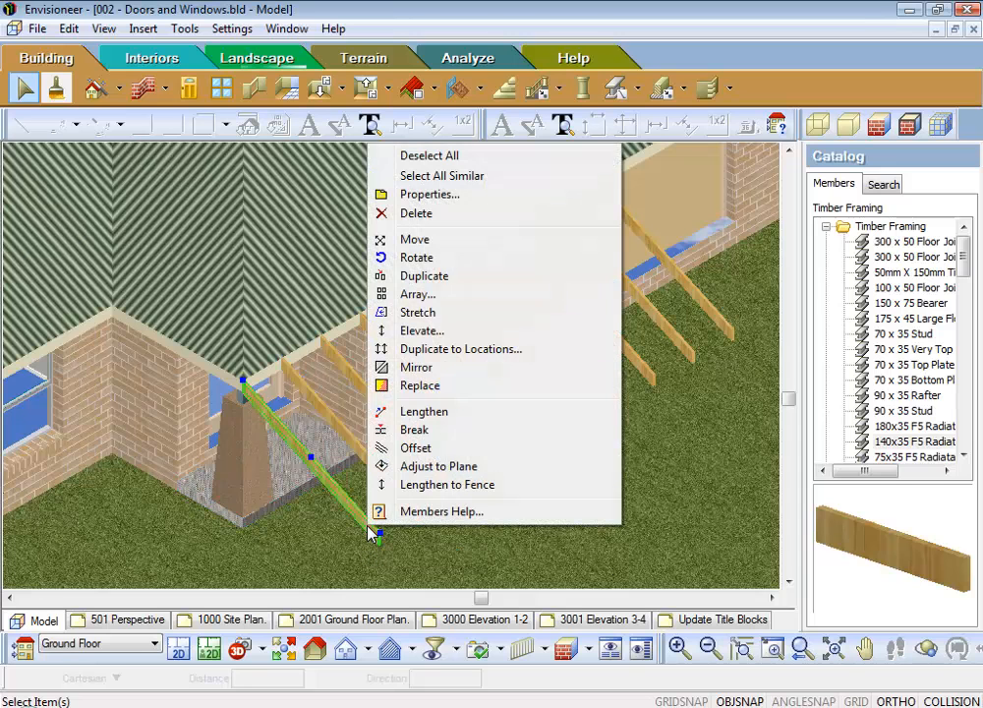
left_click(445, 179)
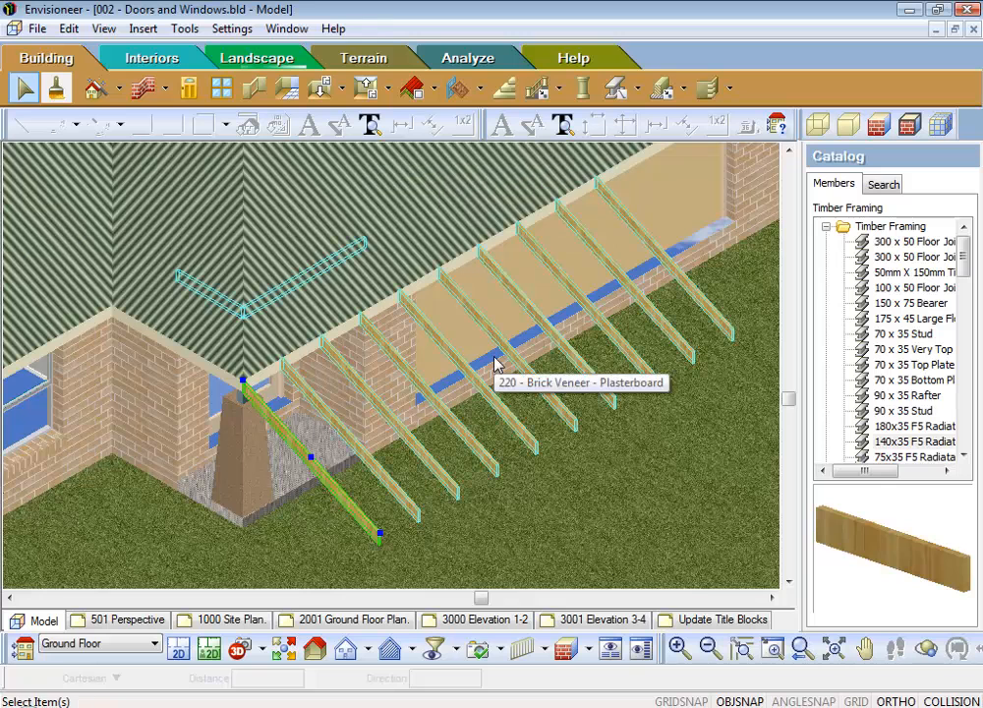
right_click(497, 360)
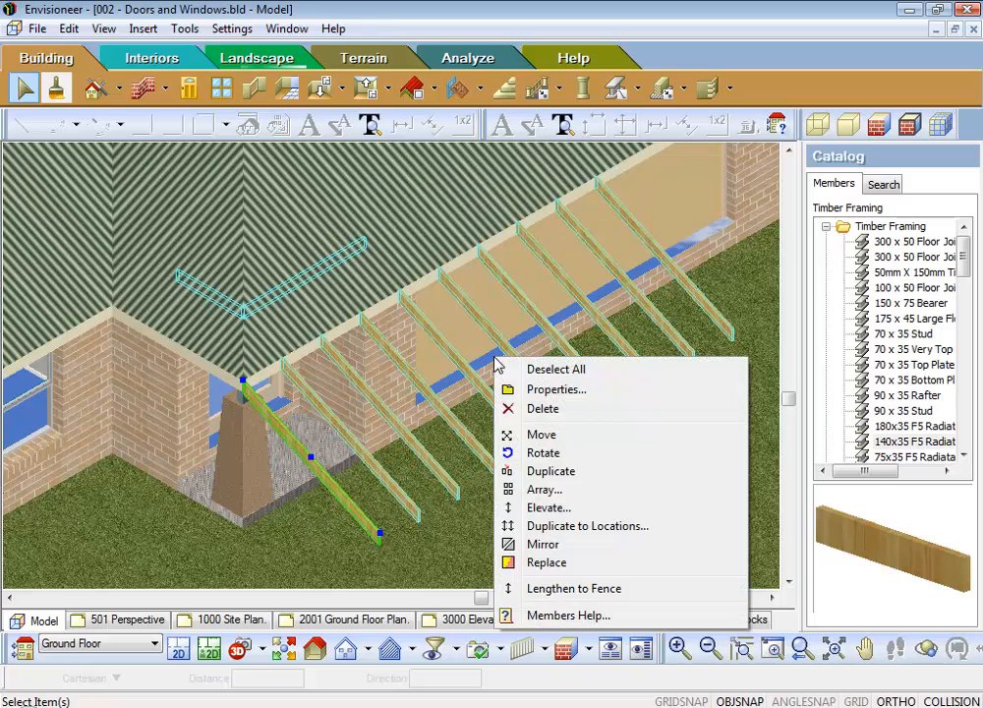
left_click(540, 411)
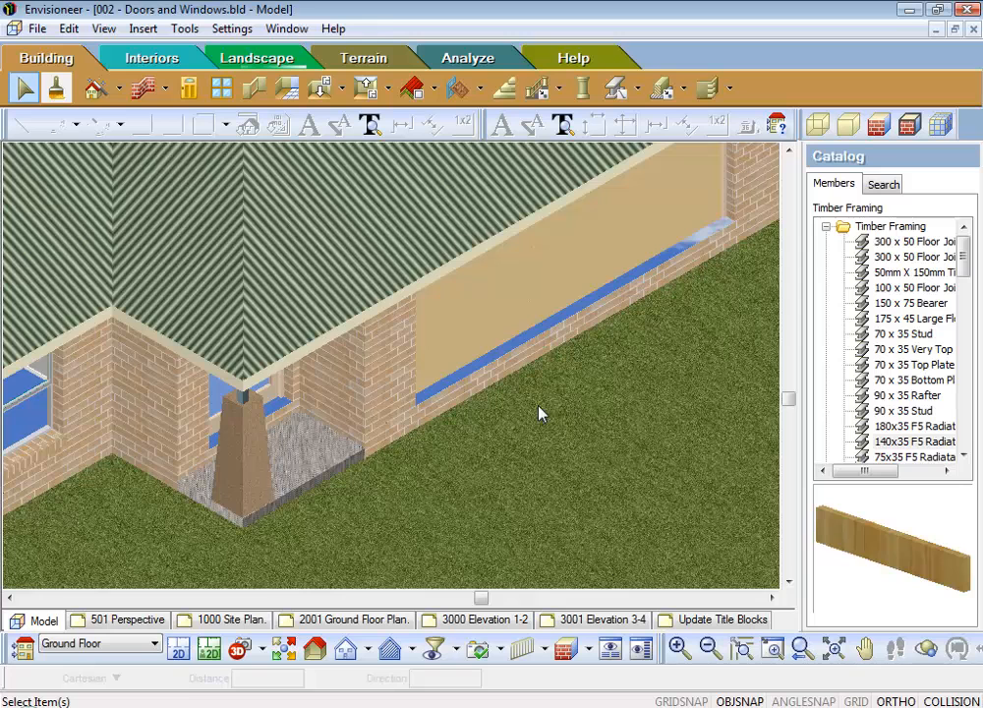
Return to the 2D plan, start inserting portal frames and choose the 150 UB universal beam as their column.
left_click(178, 647)
middle_click_drag(618, 402, 439, 399)
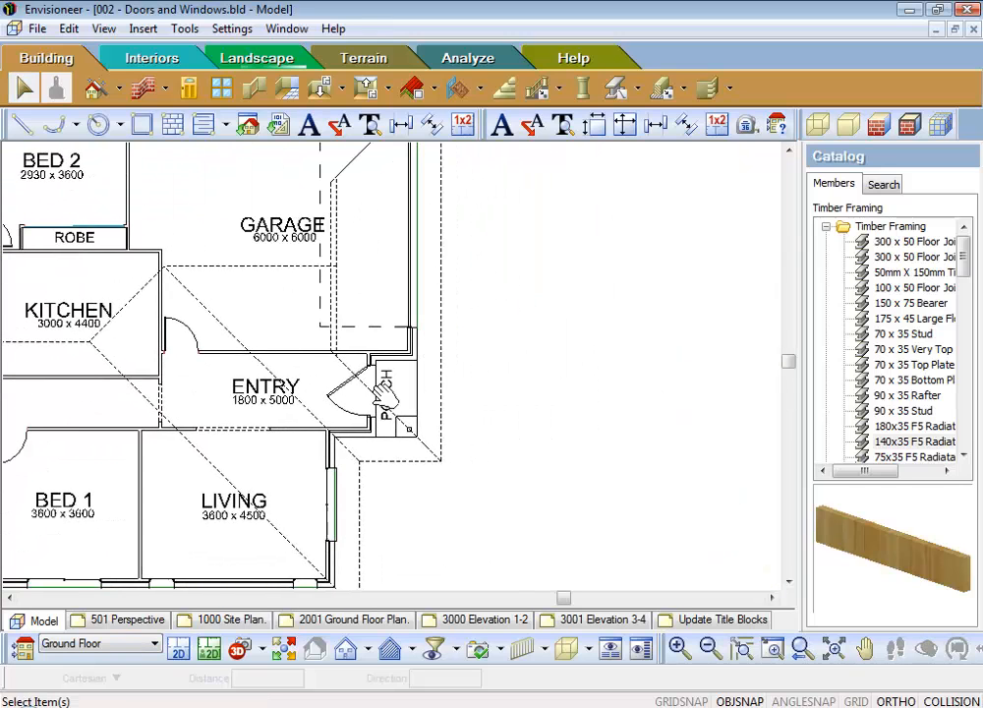
left_click(636, 89)
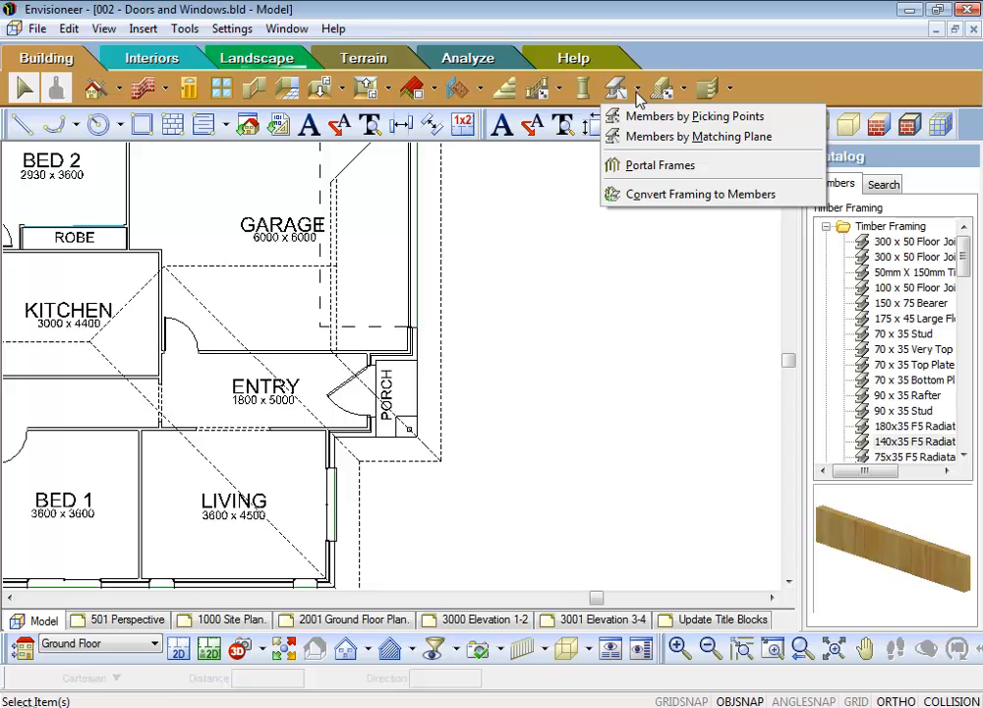
left_click(702, 167)
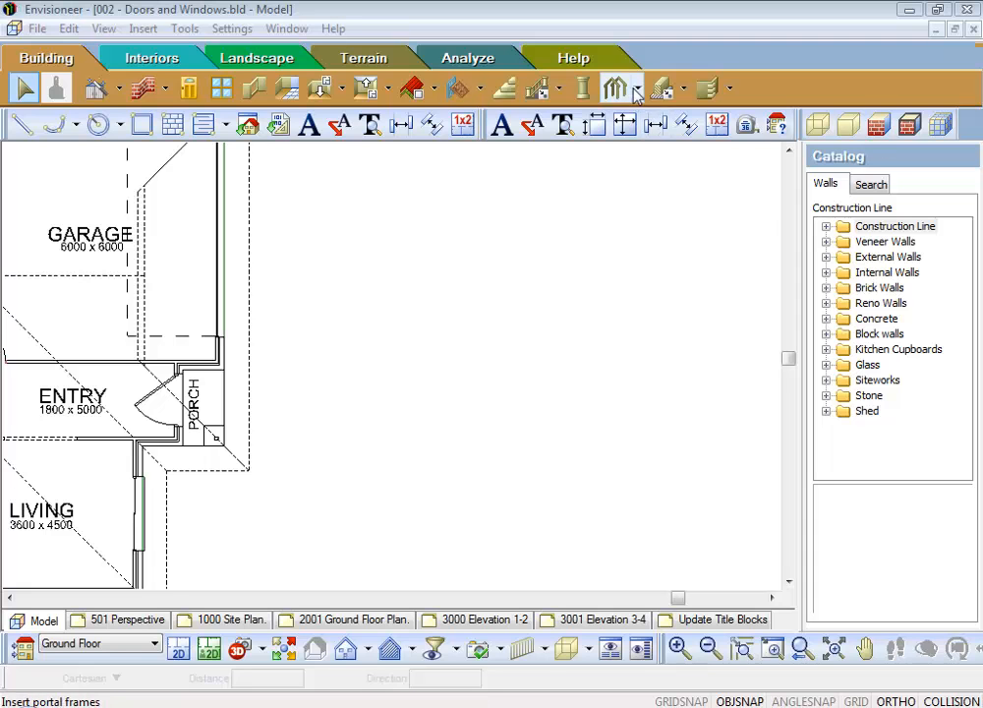
left_click(637, 92)
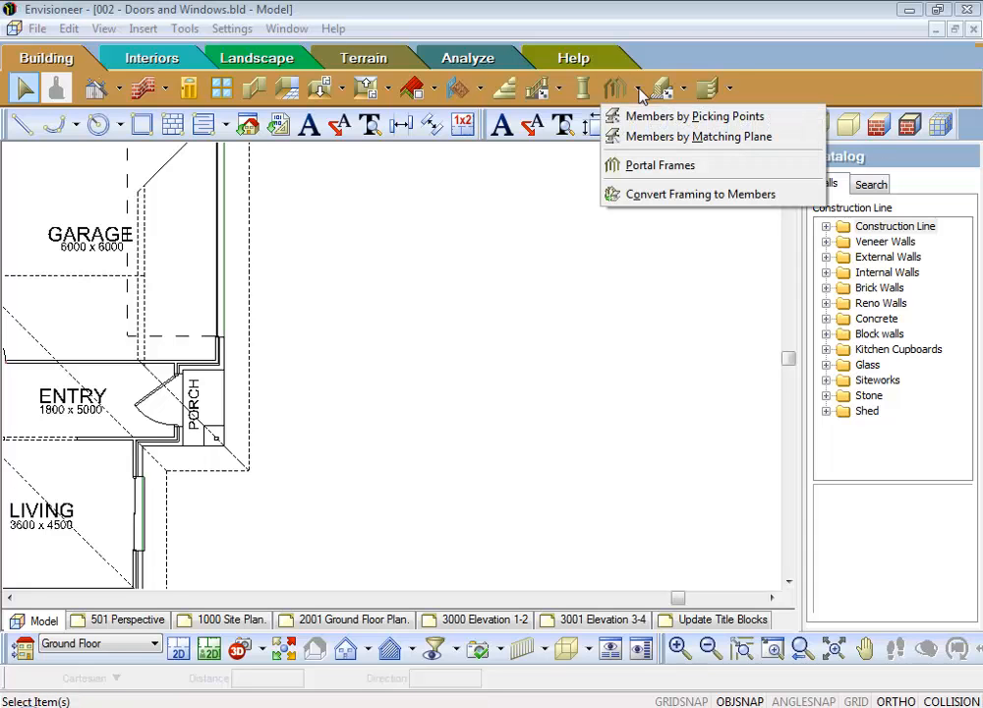
left_click(641, 166)
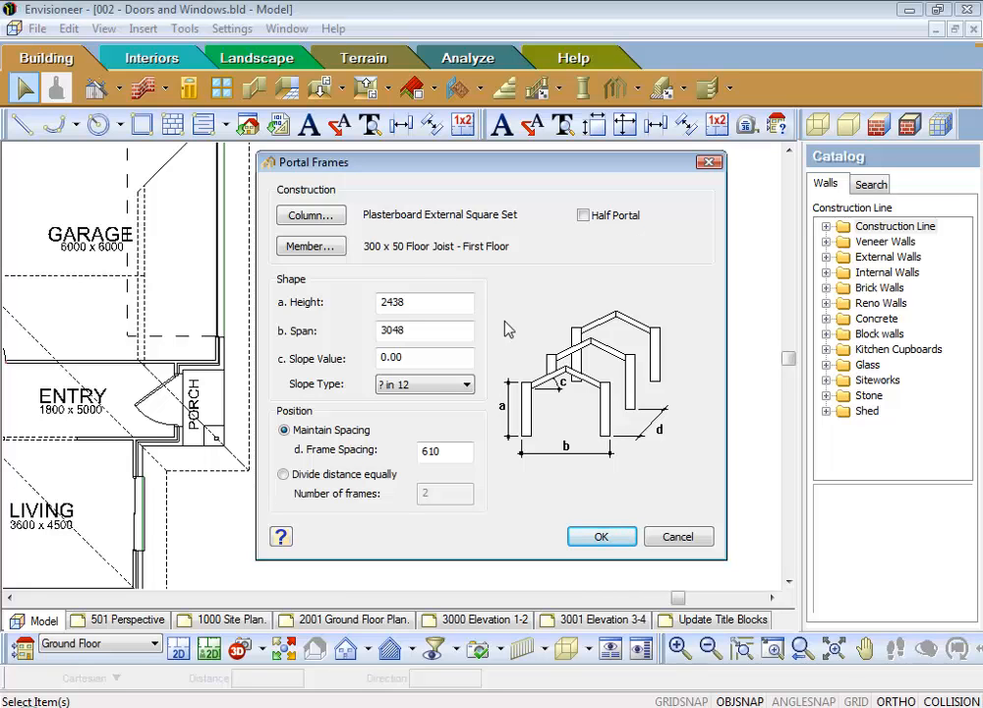
left_click(303, 217)
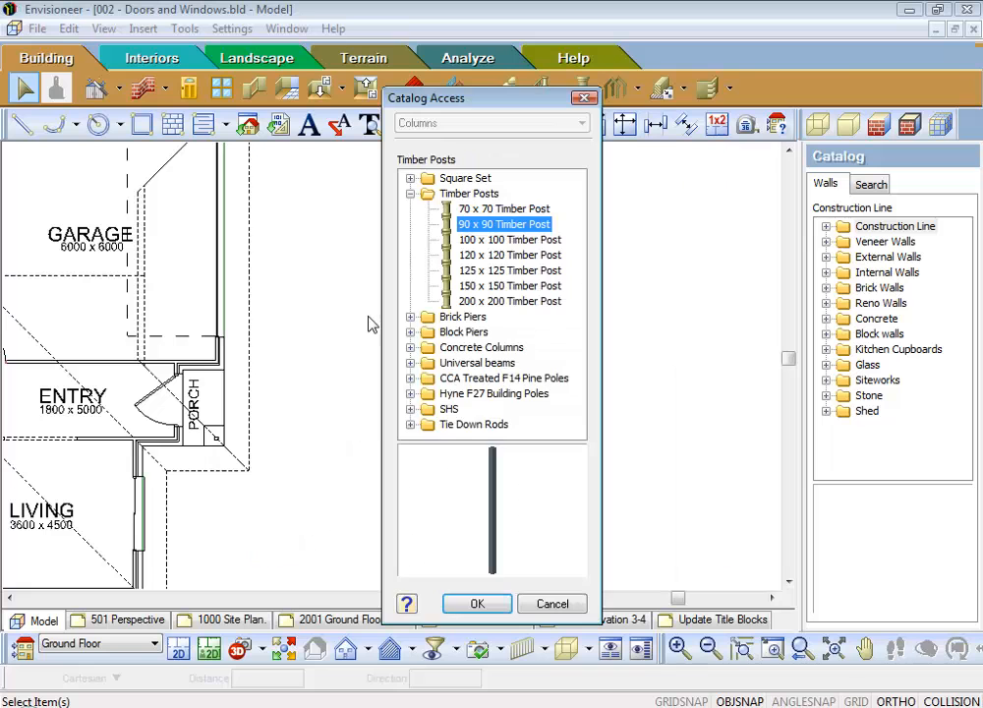
left_click(410, 194)
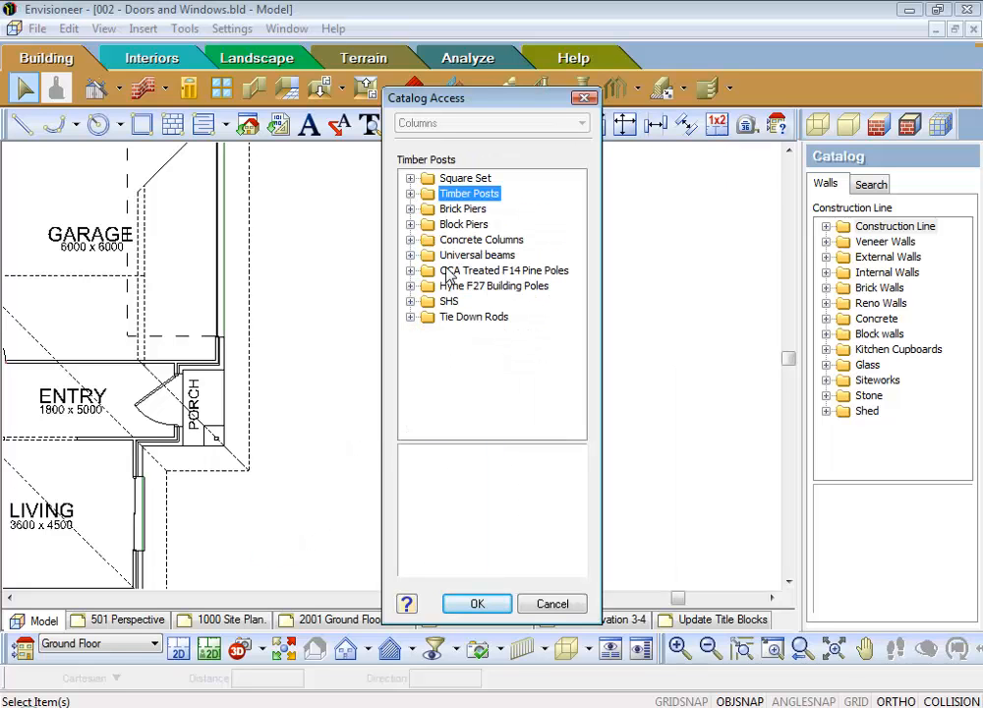
left_click(409, 254)
left_click(474, 271)
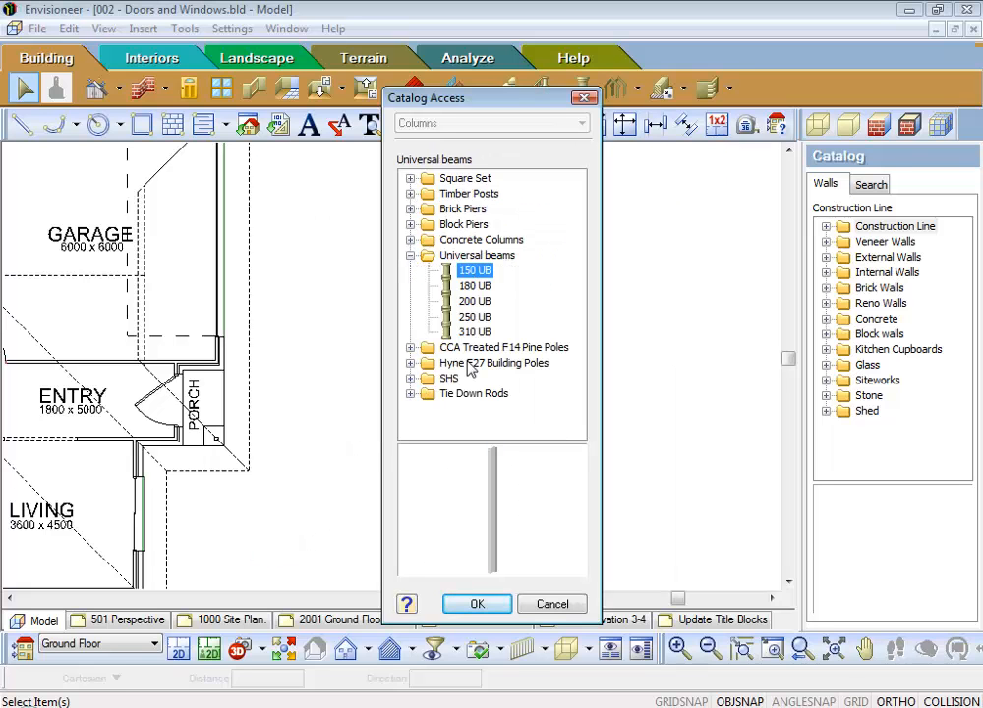
left_click(476, 603)
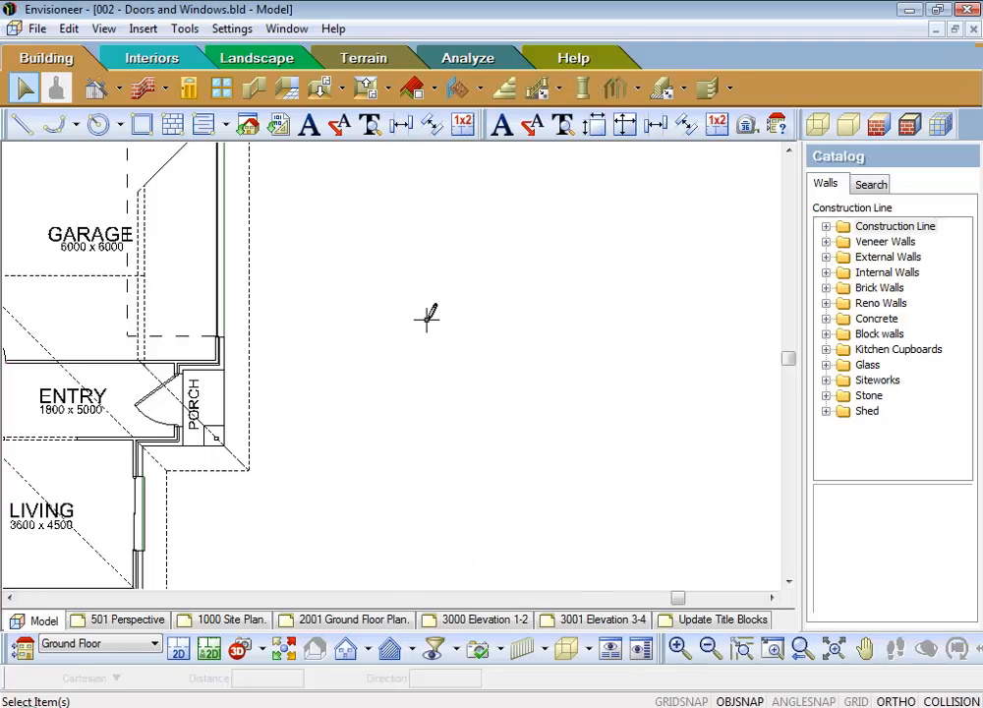